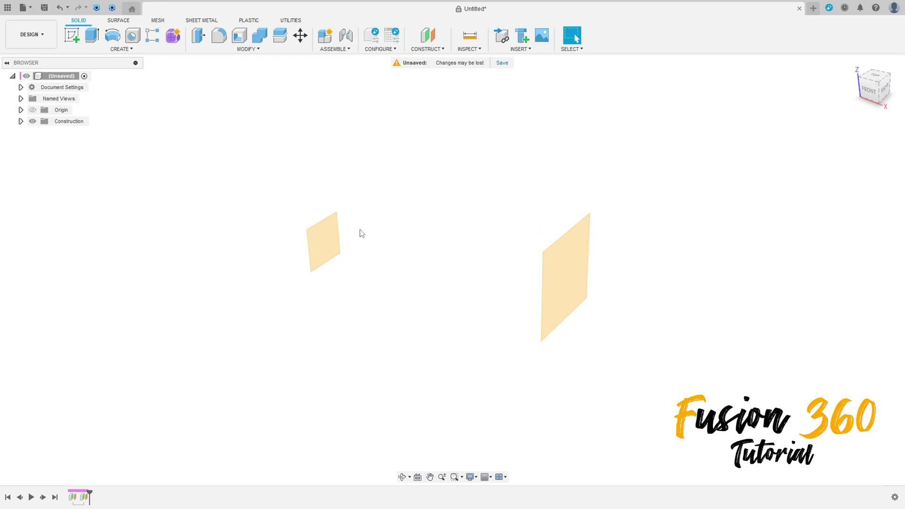
# - Sketch a 50 × 10 mm center rectangle at the origin on the chosen plane and finish the sketch
pyautogui.click(71, 34)
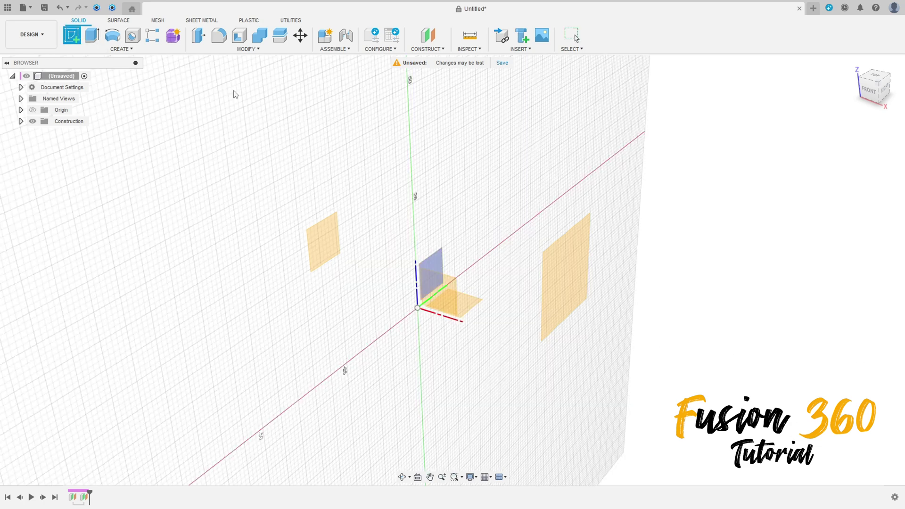
pyautogui.click(576, 255)
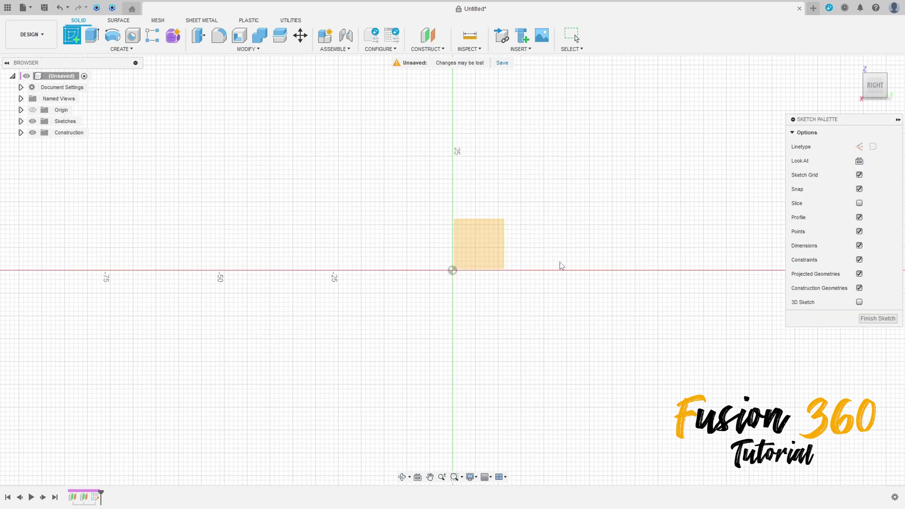
pyautogui.click(92, 39)
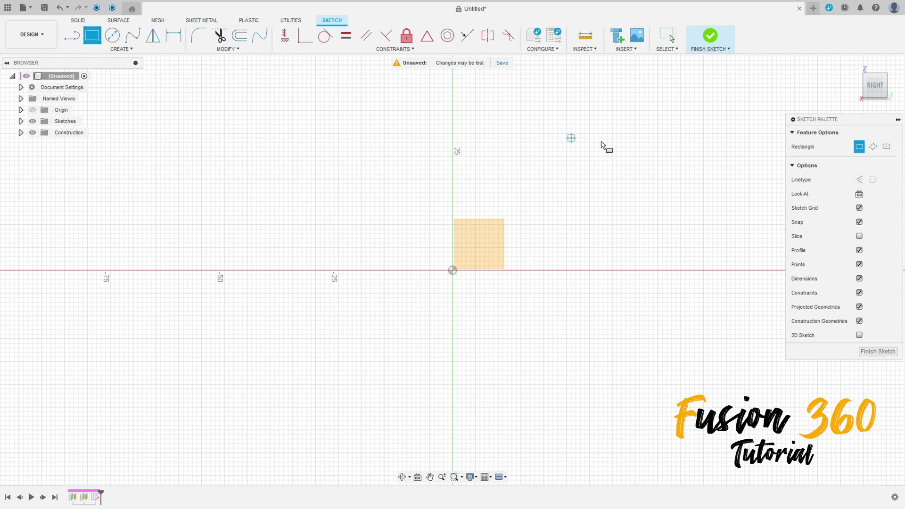
pyautogui.click(886, 147)
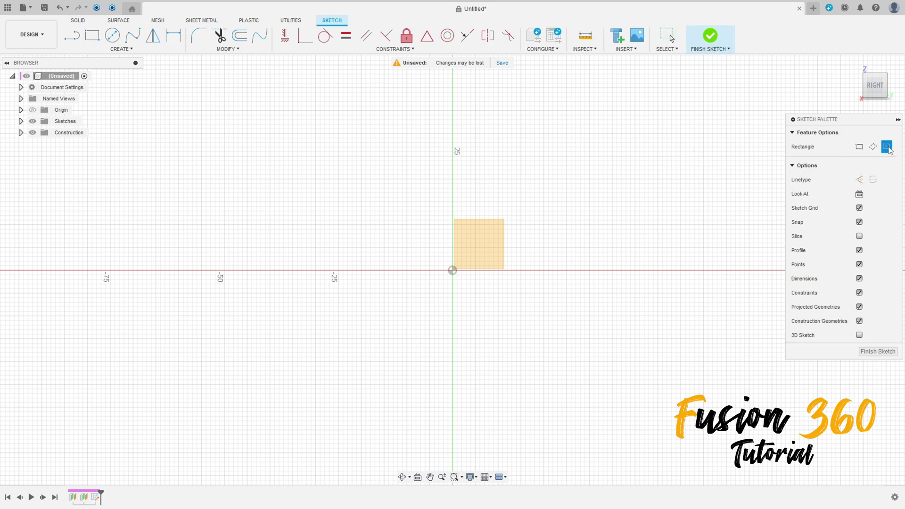
pyautogui.click(453, 271)
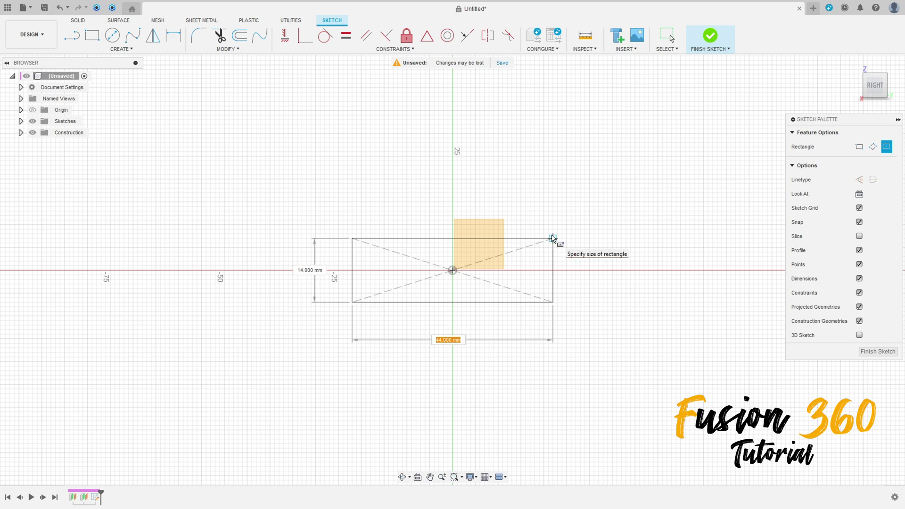
pyautogui.write('50')
pyautogui.press('Tab')
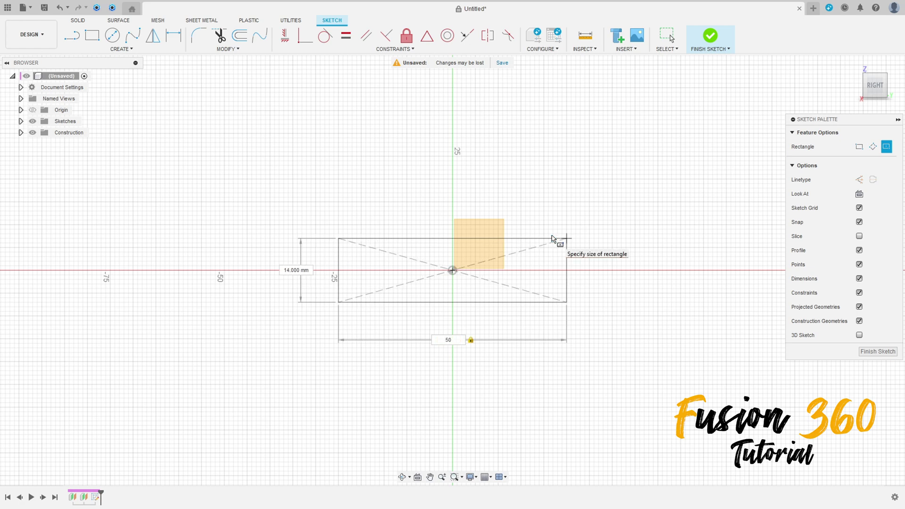
pyautogui.write('10')
pyautogui.press('Return')
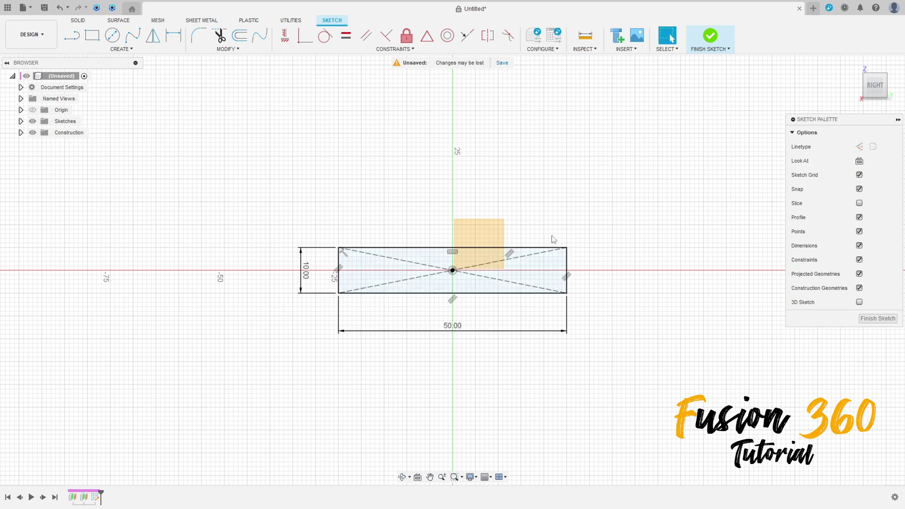
pyautogui.click(711, 34)
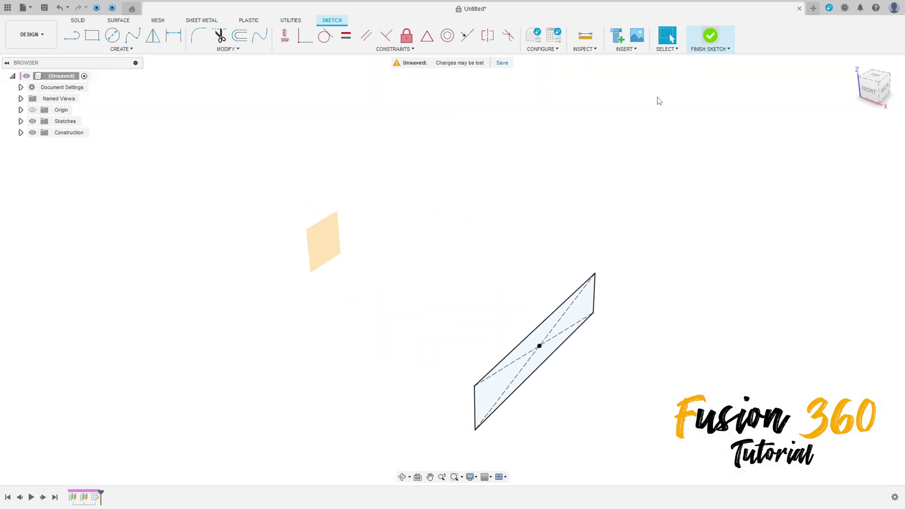
# - Start a new Center Rectangle sketch on the other plane and hide Sketch1 in the Browser
pyautogui.click(72, 35)
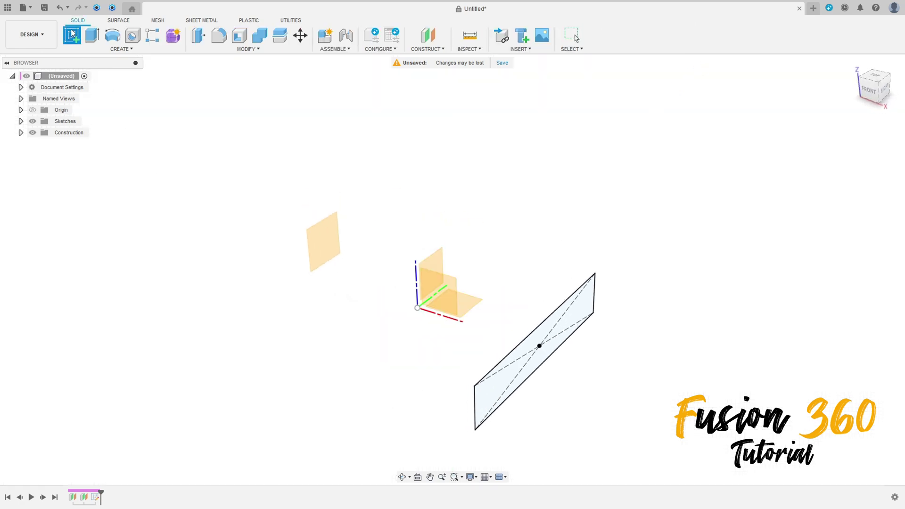
pyautogui.click(322, 236)
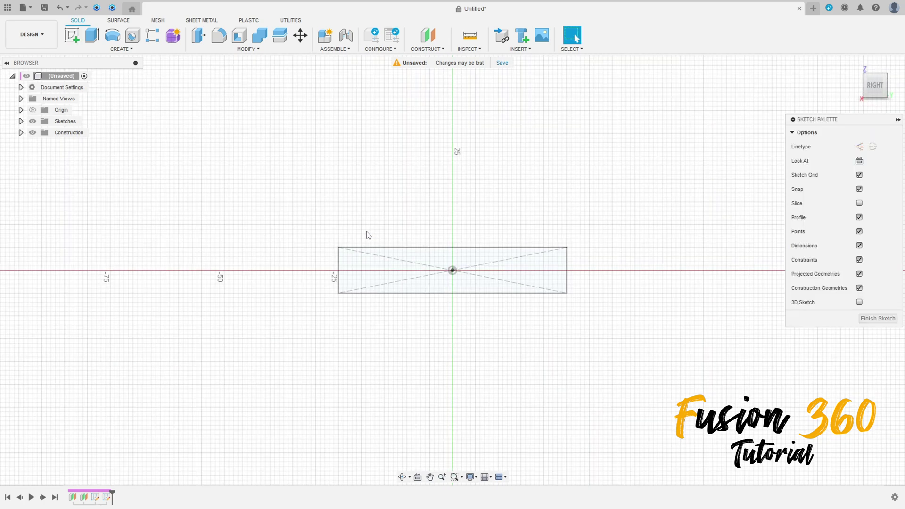
pyautogui.click(92, 35)
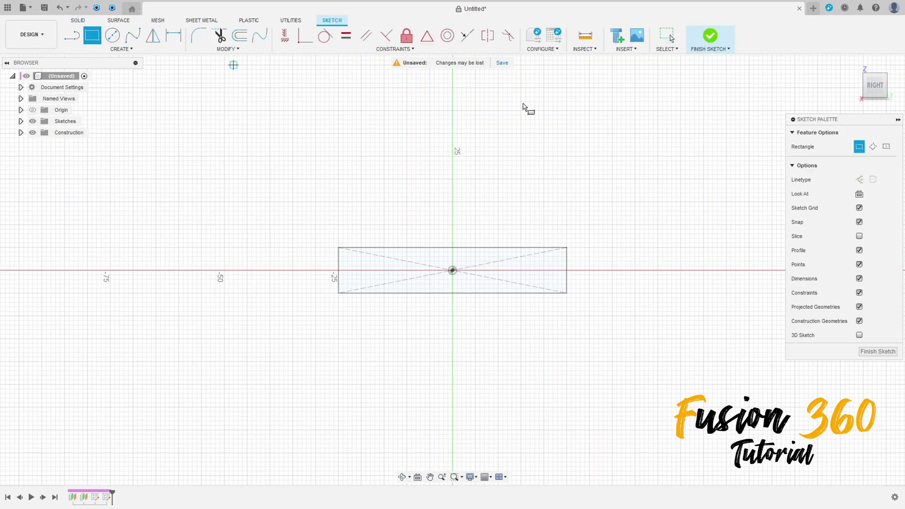
pyautogui.click(887, 147)
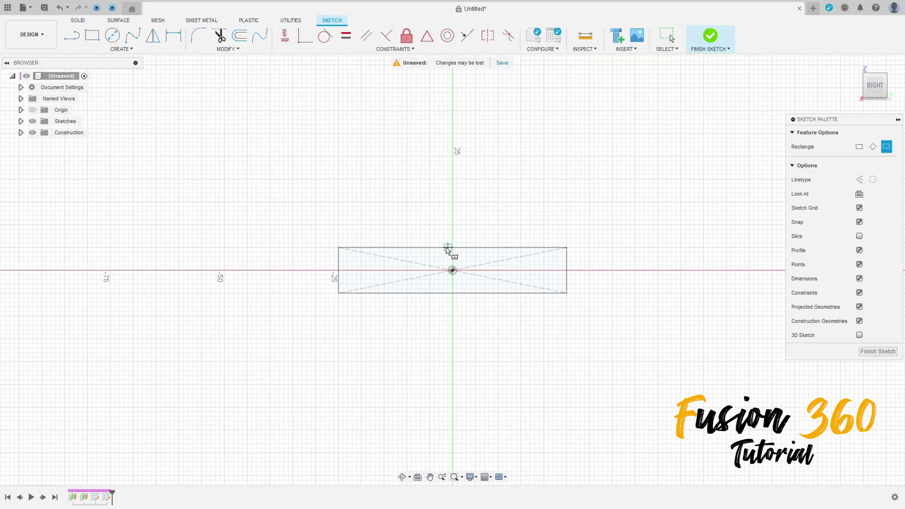
pyautogui.click(20, 133)
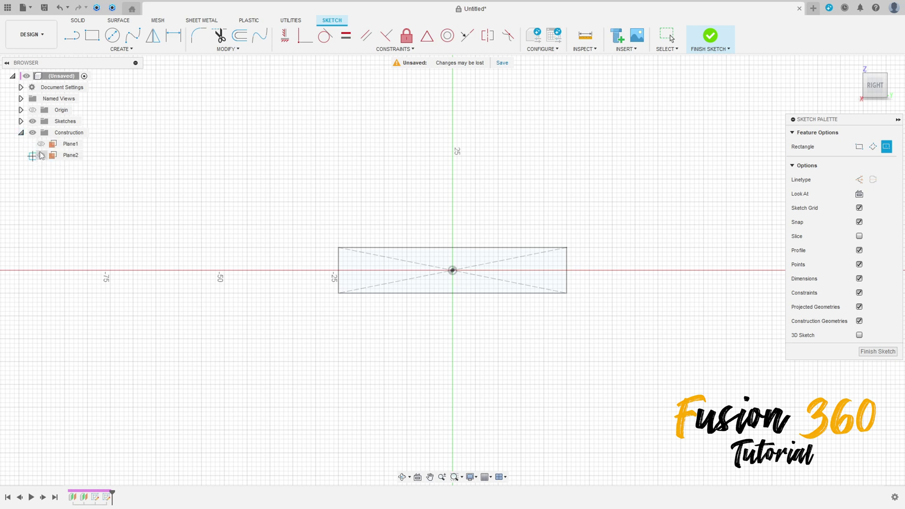
pyautogui.click(21, 122)
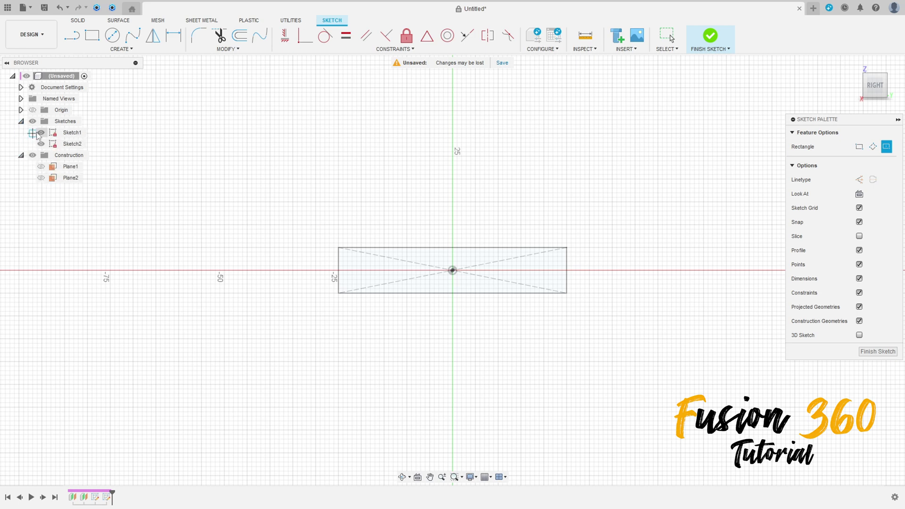
pyautogui.click(41, 133)
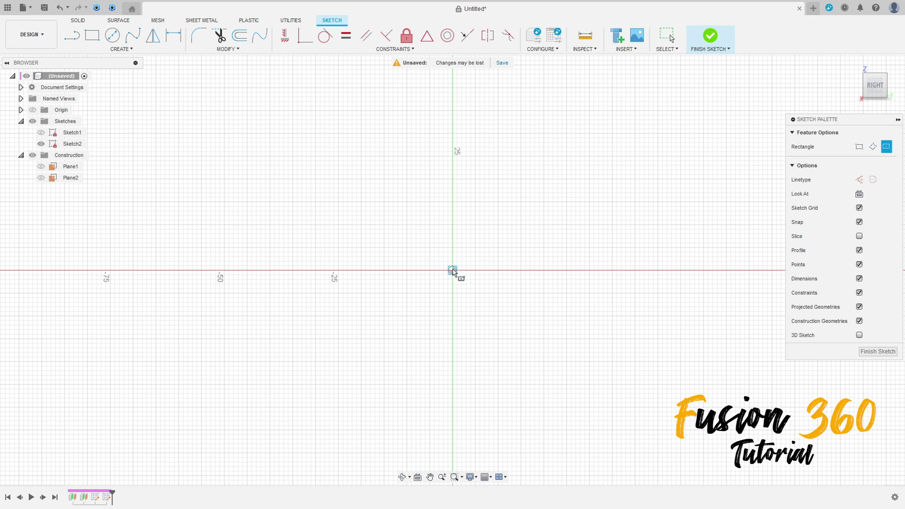
# - Draw a 10 × 50 mm rectangle centred on the origin and finish the sketch
pyautogui.click(452, 270)
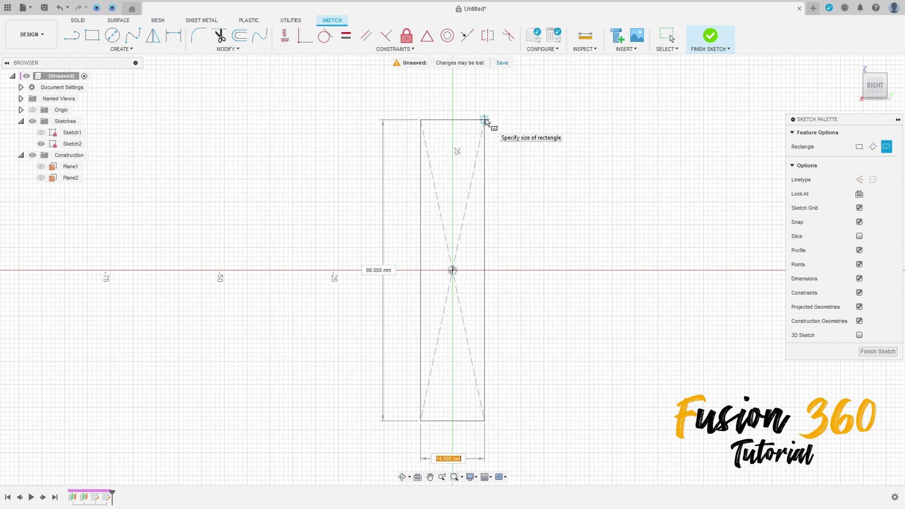
pyautogui.write('10')
pyautogui.press('Tab')
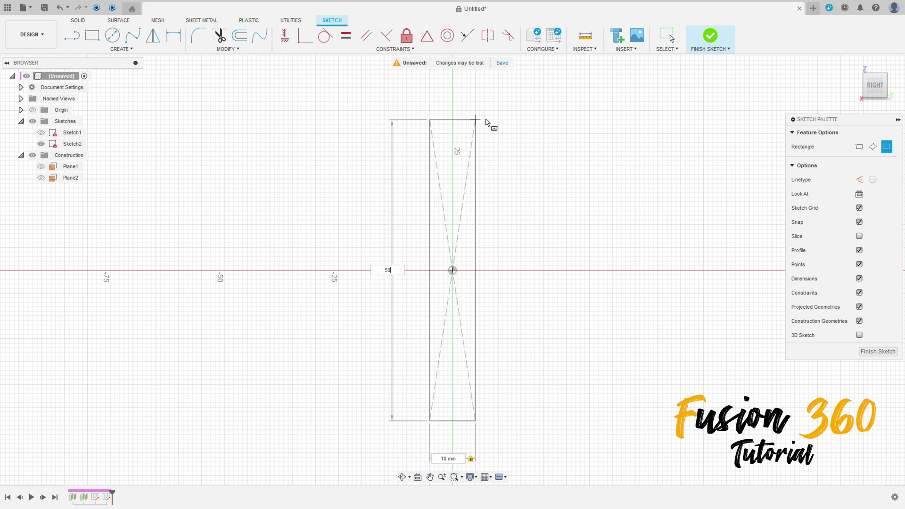
pyautogui.write('50')
pyautogui.press('Tab')
pyautogui.press('Return')
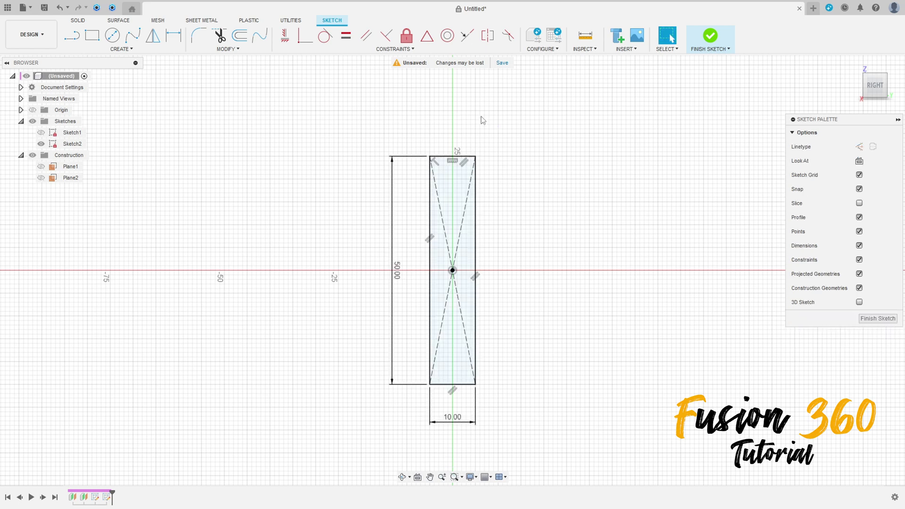
pyautogui.click(709, 40)
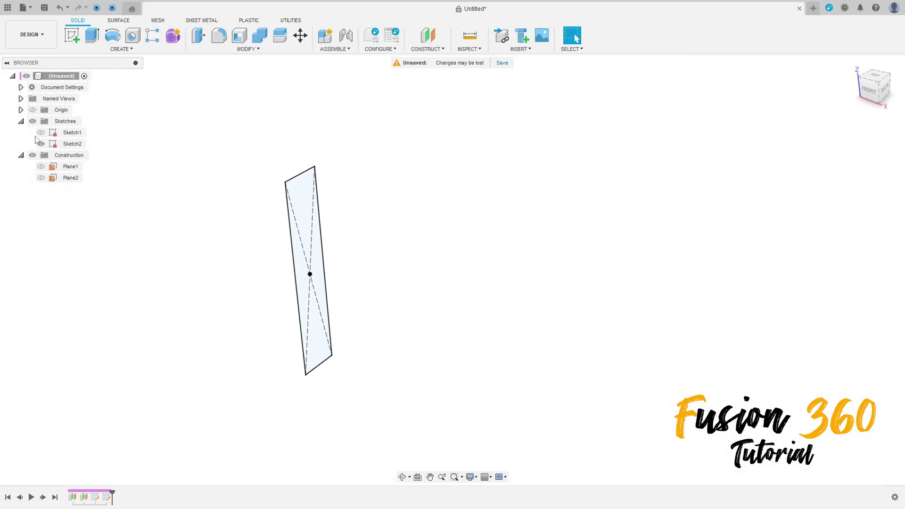
# - Show Sketch1 again and extrude the upright rectangle -30 mm into a box
pyautogui.click(42, 133)
pyautogui.keyDown('shift'); pyautogui.moveTo(517, 281); pyautogui.dragTo(530, 279, button='middle'); pyautogui.keyUp('shift')
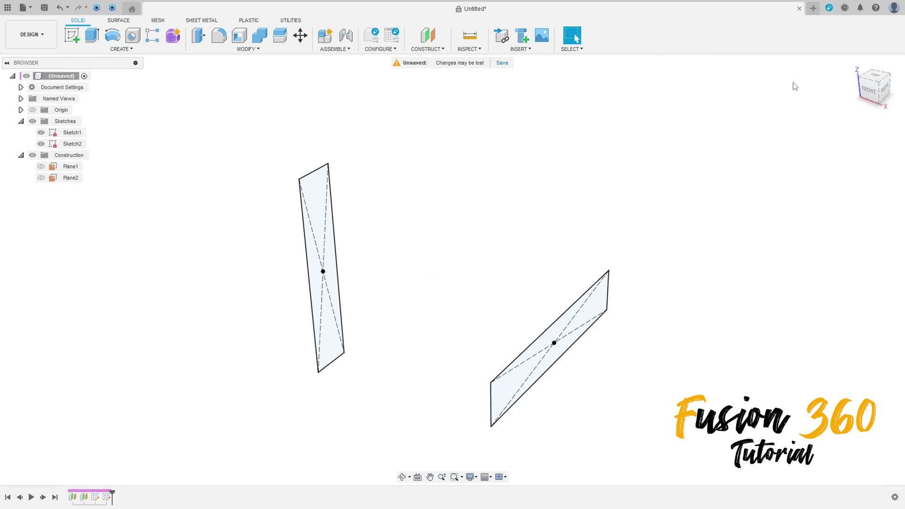
pyautogui.click(857, 65)
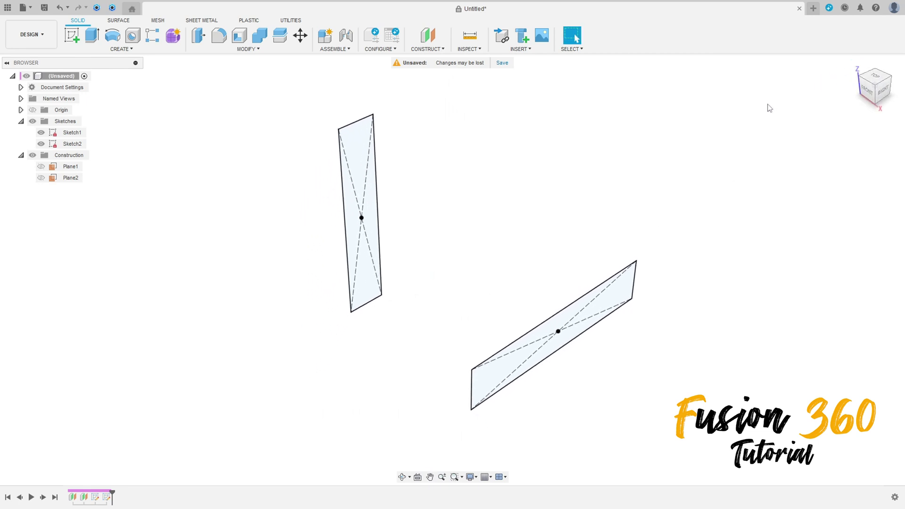
pyautogui.click(91, 35)
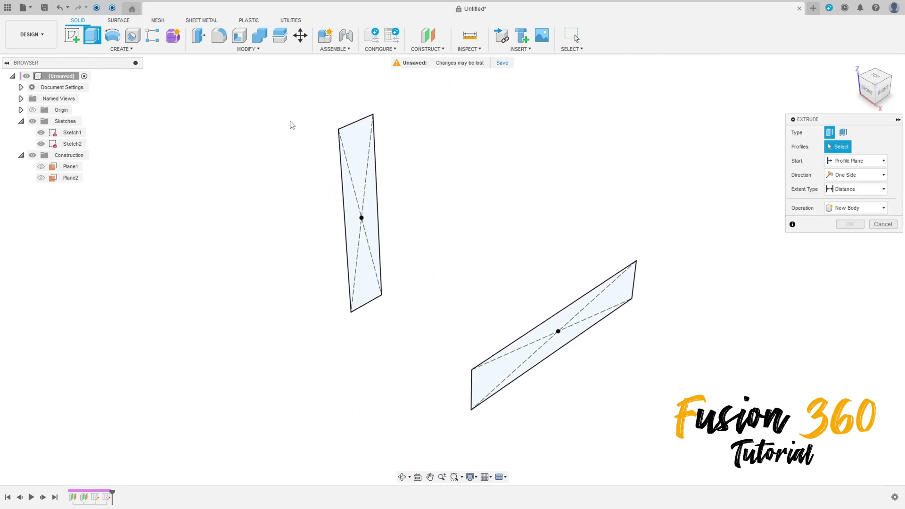
pyautogui.click(365, 216)
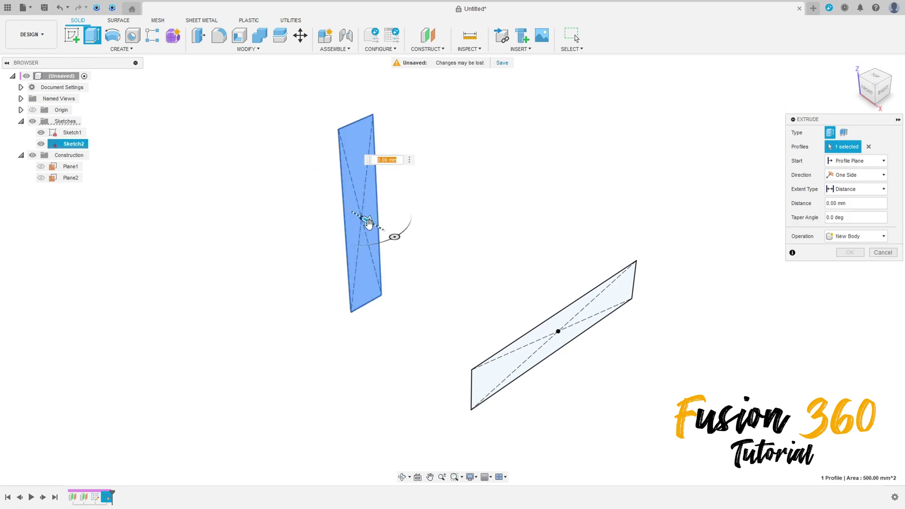
pyautogui.moveTo(367, 222); pyautogui.dragTo(308, 189)
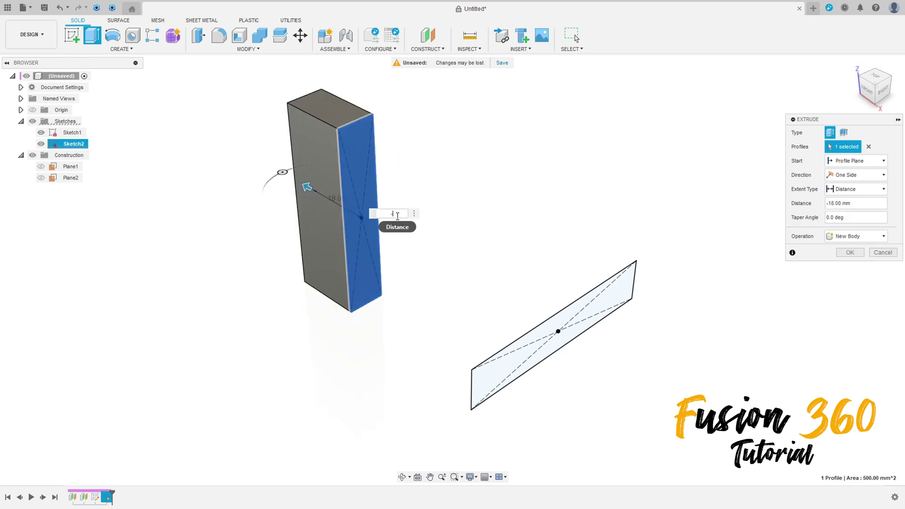
pyautogui.write('-30')
pyautogui.press('Return')
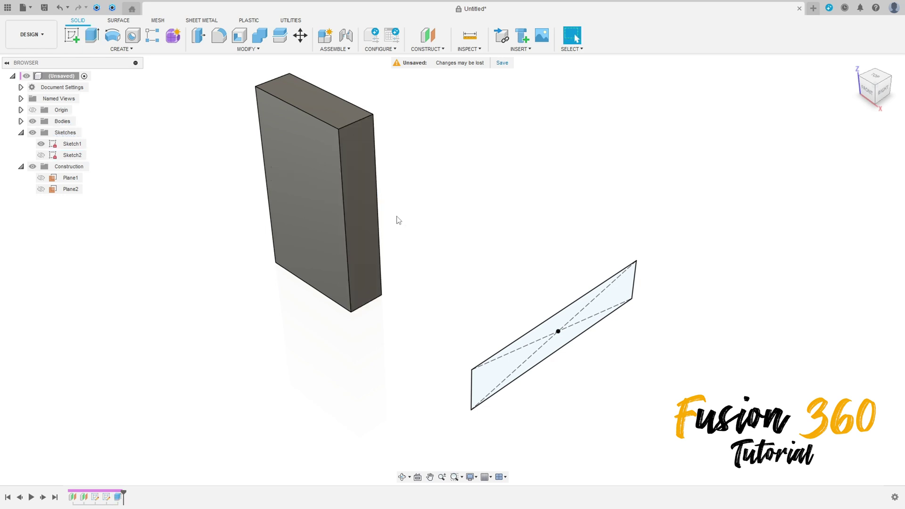
# - Extrude the flat rectangle 30 mm into a second, separate box
pyautogui.rightClick(507, 187)
pyautogui.click(502, 157)
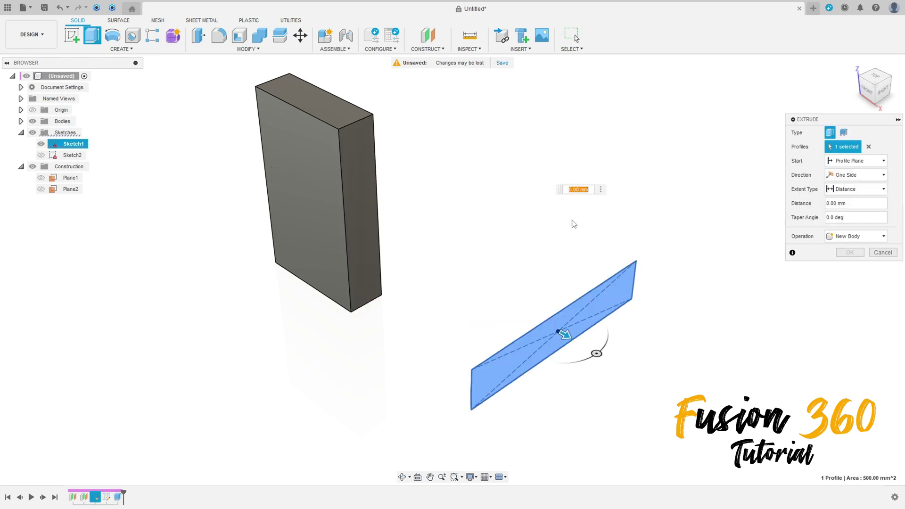
pyautogui.moveTo(579, 333); pyautogui.dragTo(482, 313, button='middle')
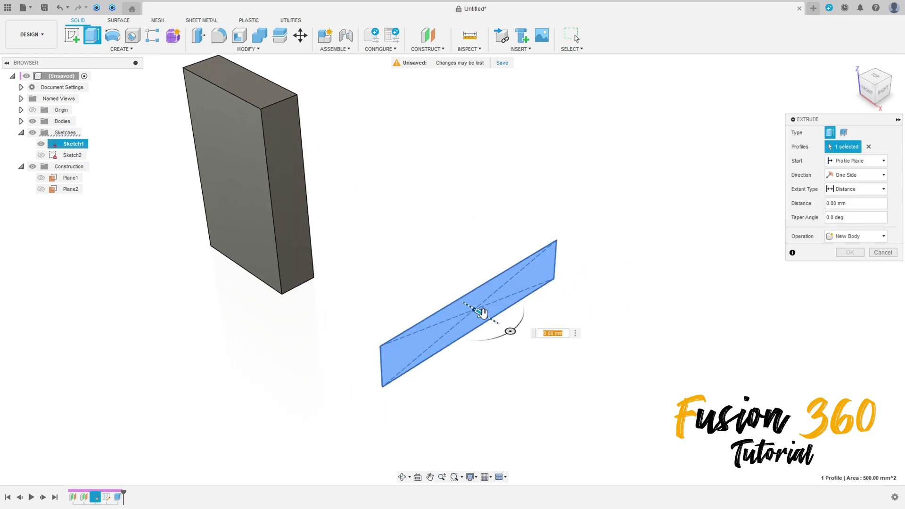
pyautogui.write('30')
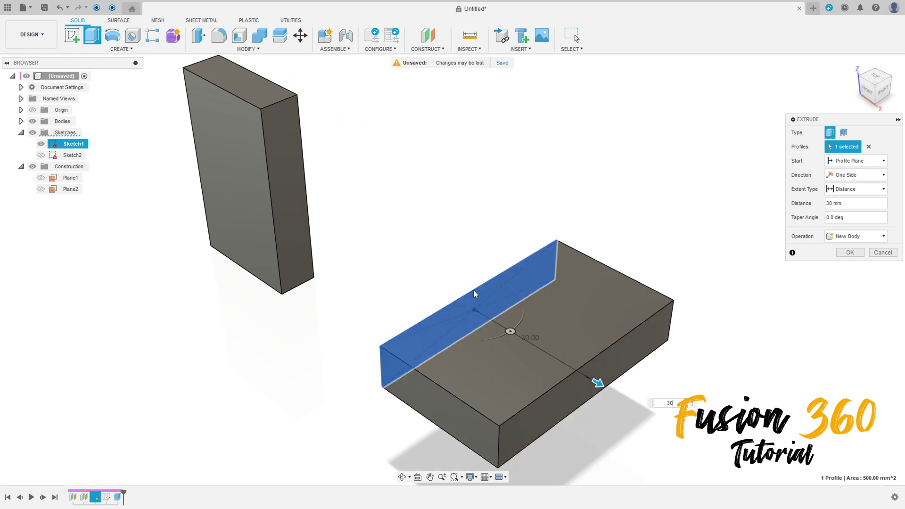
pyautogui.click(848, 253)
pyautogui.scroll(-2, 528, 253)
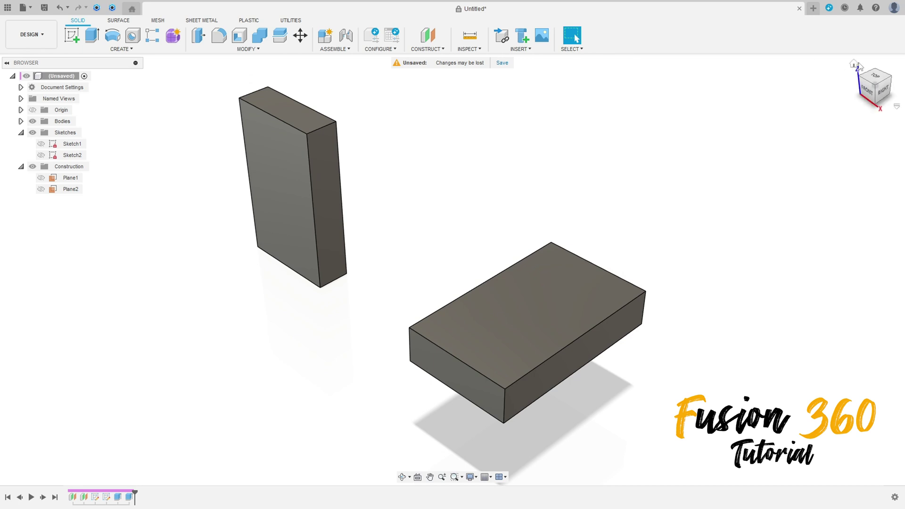
# - Start a loft from the left box's side face to the right box's end face
pyautogui.click(855, 63)
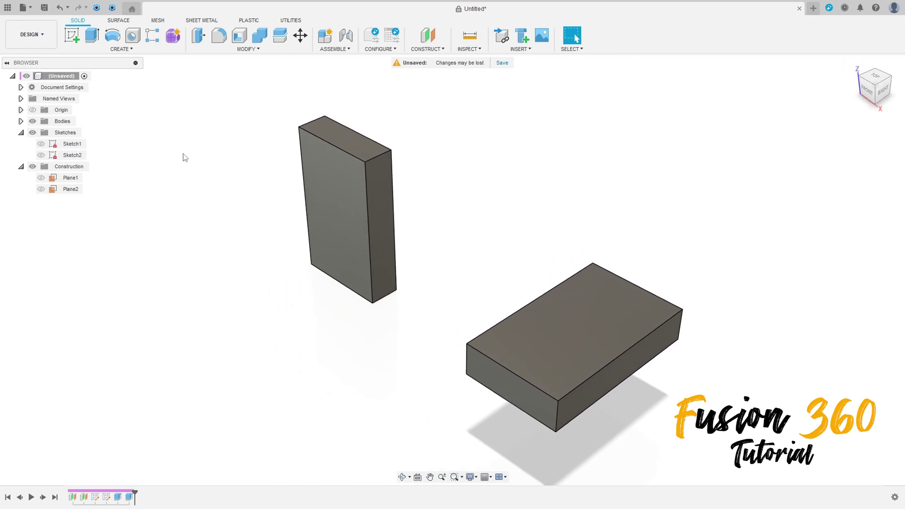
pyautogui.click(122, 49)
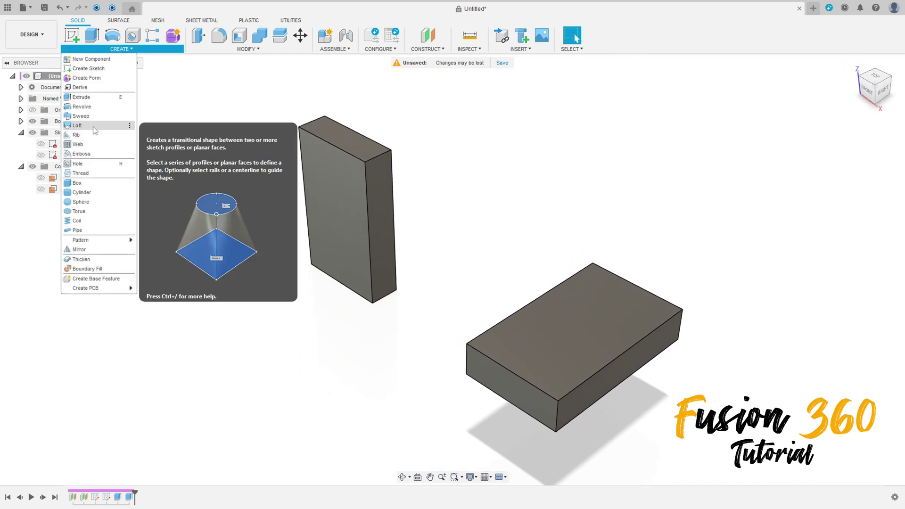
pyautogui.click(93, 125)
pyautogui.click(399, 219)
pyautogui.keyDown('shift'); pyautogui.moveTo(398, 216); pyautogui.dragTo(490, 247, button='middle'); pyautogui.keyUp('shift')
pyautogui.click(490, 246)
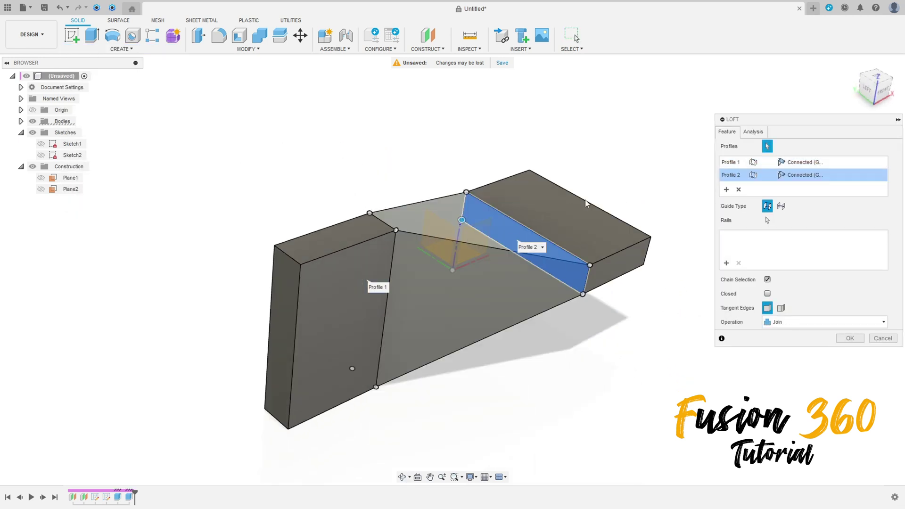
pyautogui.keyDown('shift'); pyautogui.moveTo(604, 158); pyautogui.dragTo(535, 143, button='middle'); pyautogui.keyUp('shift')
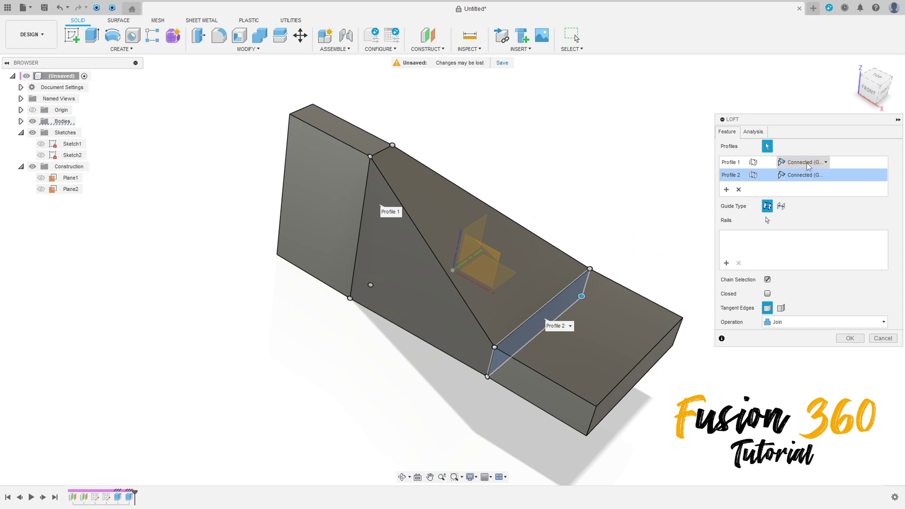
# - Set both loft profiles to Tangent (G1) and confirm the loft
pyautogui.click(807, 162)
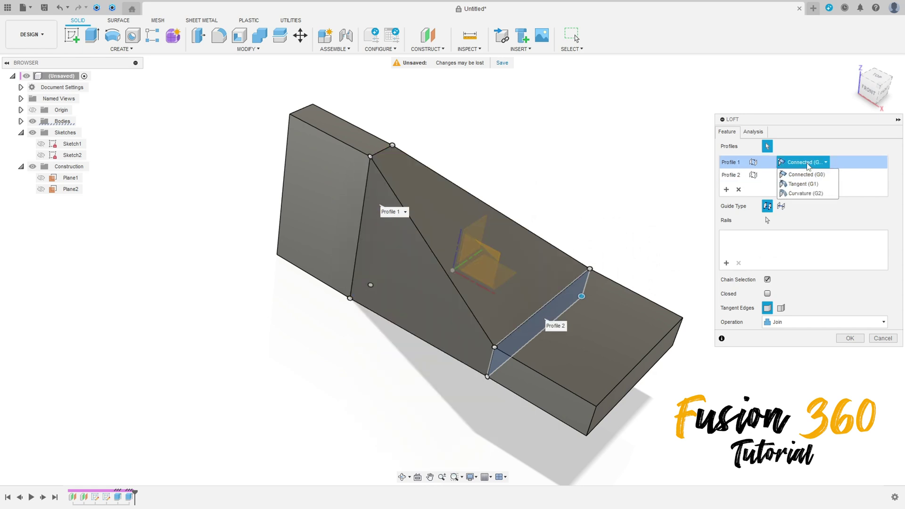
pyautogui.click(799, 185)
pyautogui.click(814, 175)
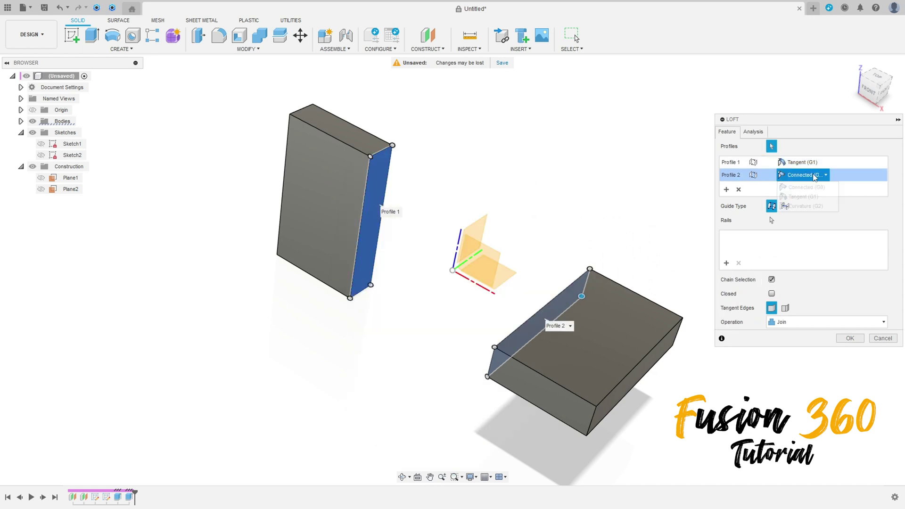
pyautogui.click(808, 197)
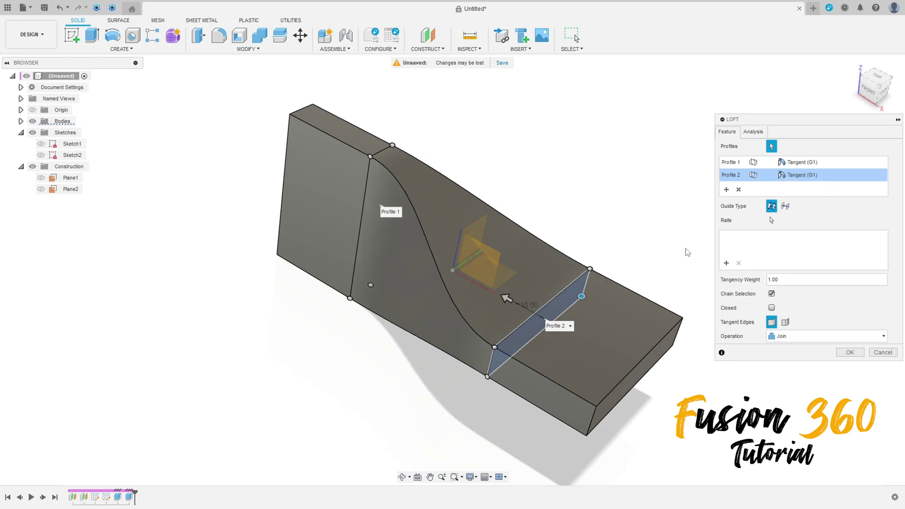
pyautogui.click(849, 352)
pyautogui.keyDown('shift'); pyautogui.moveTo(708, 287); pyautogui.dragTo(398, 239, button='middle'); pyautogui.keyUp('shift')
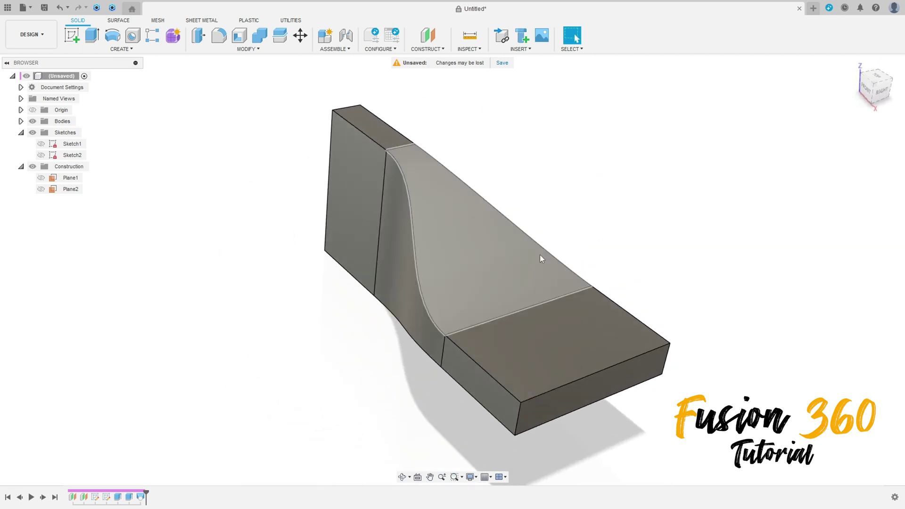
# - Apply Full Round Fillets to the wide end's side face and the narrow end's end face as separate sets
pyautogui.click(220, 36)
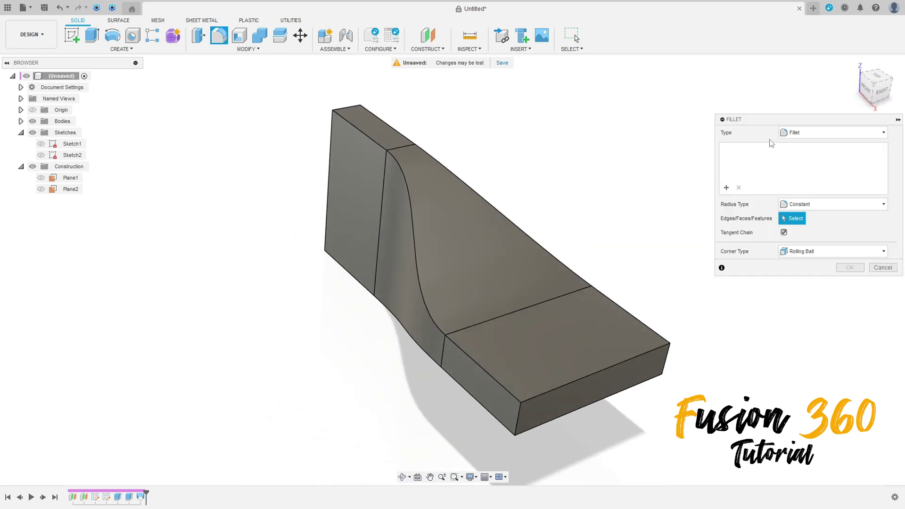
pyautogui.click(797, 133)
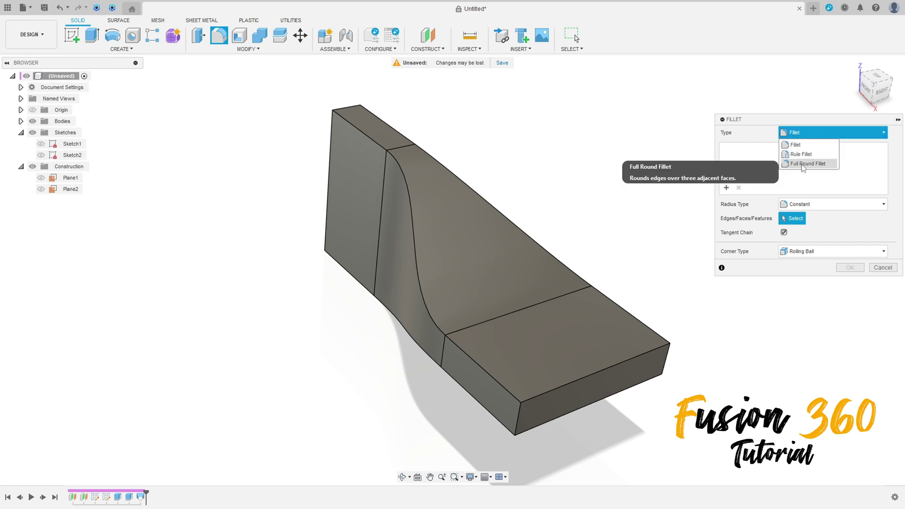
pyautogui.click(803, 164)
pyautogui.keyDown('shift'); pyautogui.moveTo(523, 419); pyautogui.dragTo(523, 403, button='middle'); pyautogui.keyUp('shift')
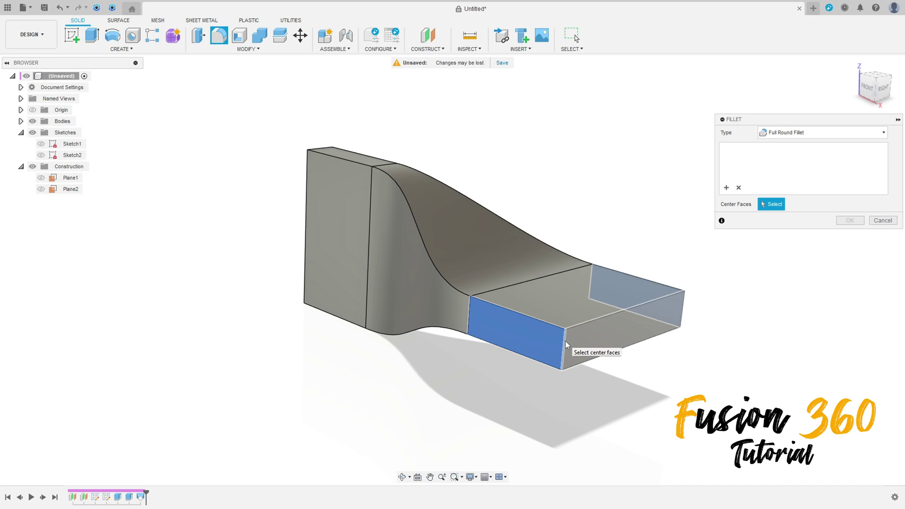
pyautogui.click(565, 341)
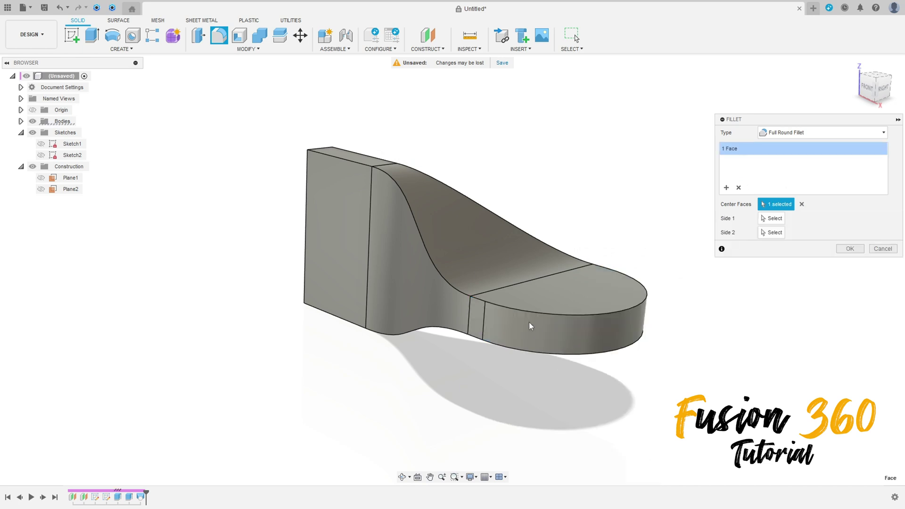
pyautogui.keyDown('shift'); pyautogui.moveTo(529, 324); pyautogui.dragTo(548, 294, button='middle'); pyautogui.keyUp('shift')
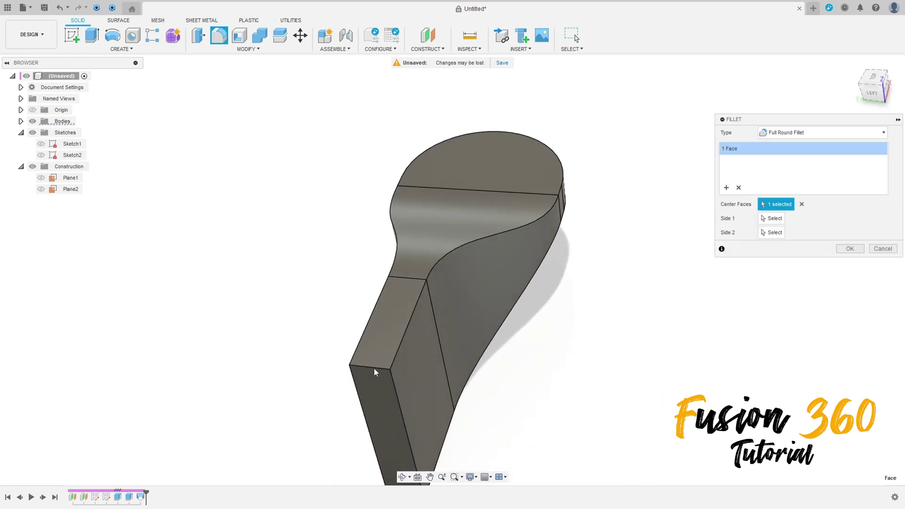
pyautogui.click(739, 187)
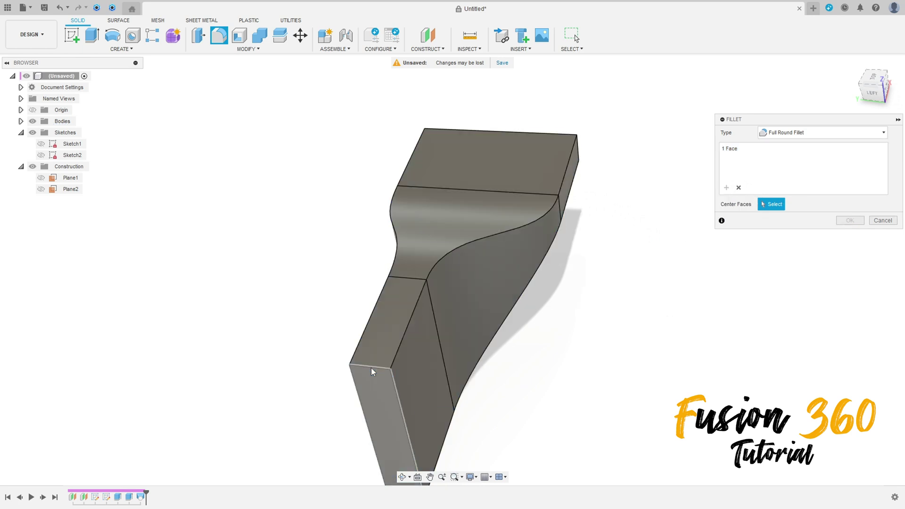
pyautogui.click(372, 369)
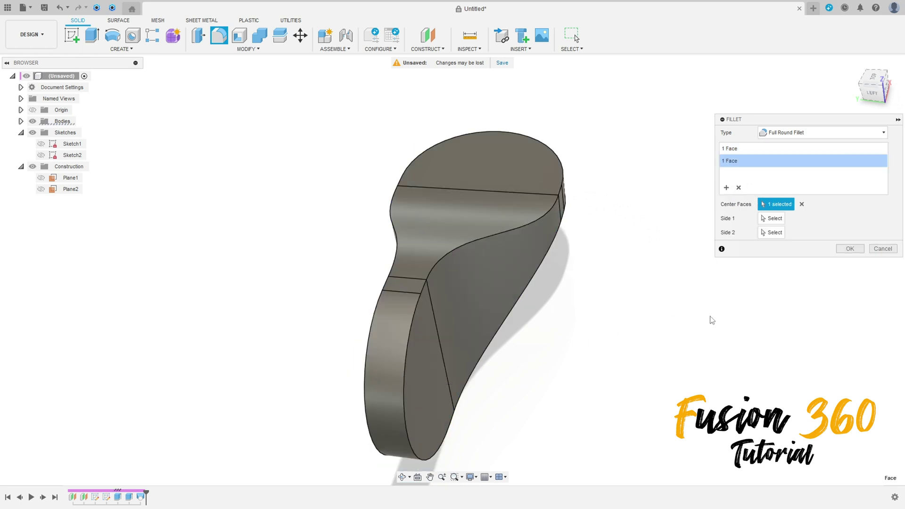
pyautogui.click(850, 249)
pyautogui.keyDown('shift'); pyautogui.moveTo(662, 259); pyautogui.dragTo(584, 250, button='middle'); pyautogui.keyUp('shift')
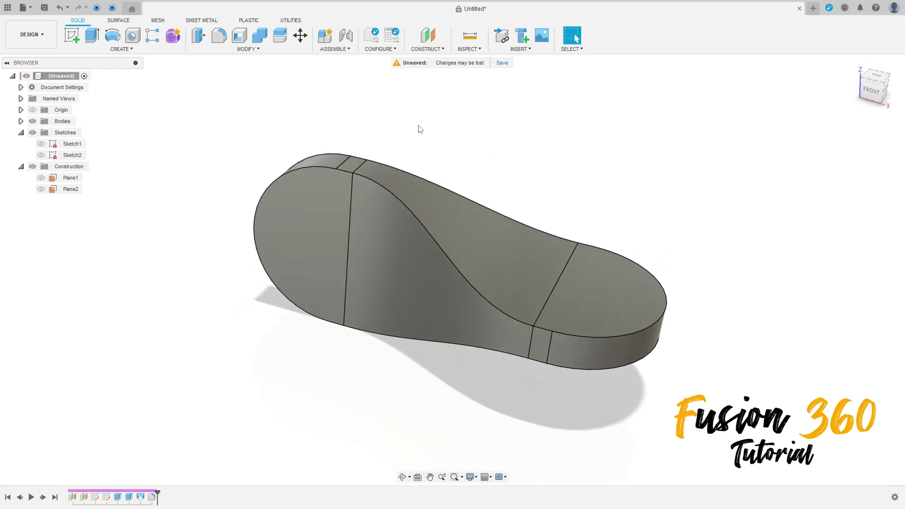
# - Sketch a 25 mm diameter circle on the top face of the wide rounded end
pyautogui.click(72, 36)
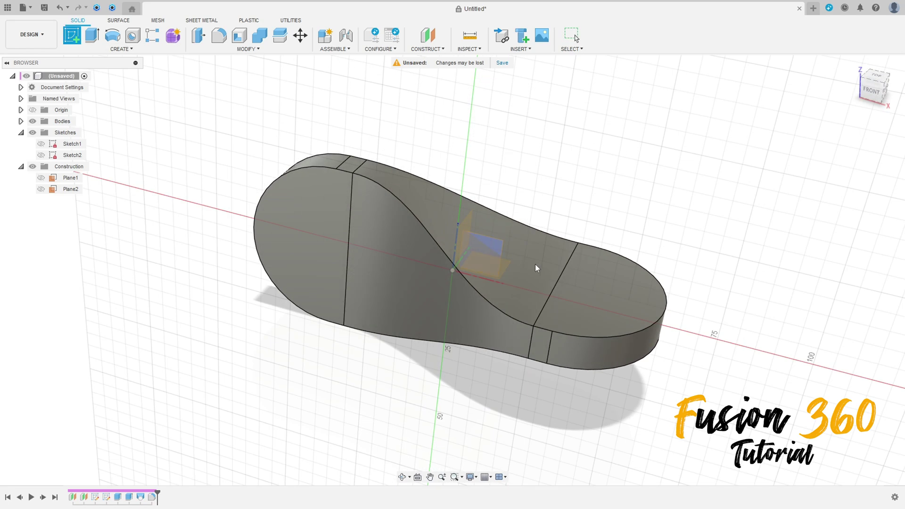
pyautogui.click(601, 292)
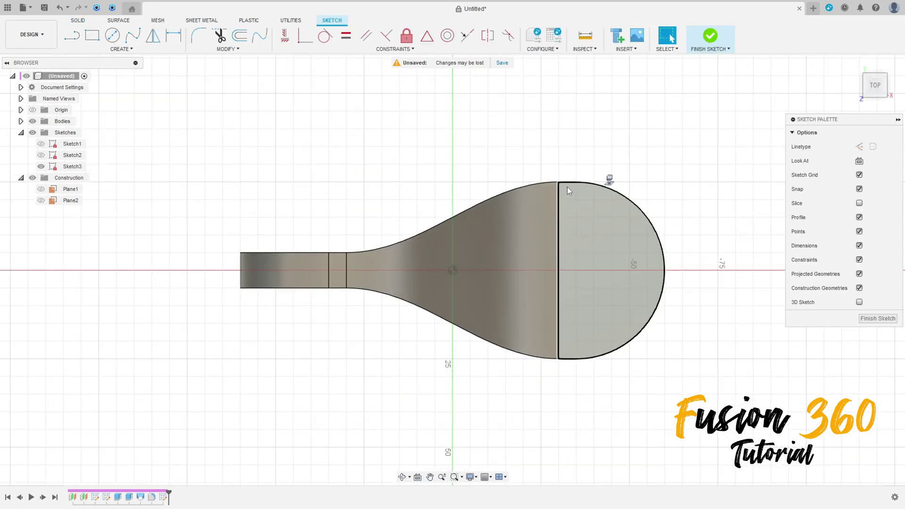
pyautogui.click(113, 36)
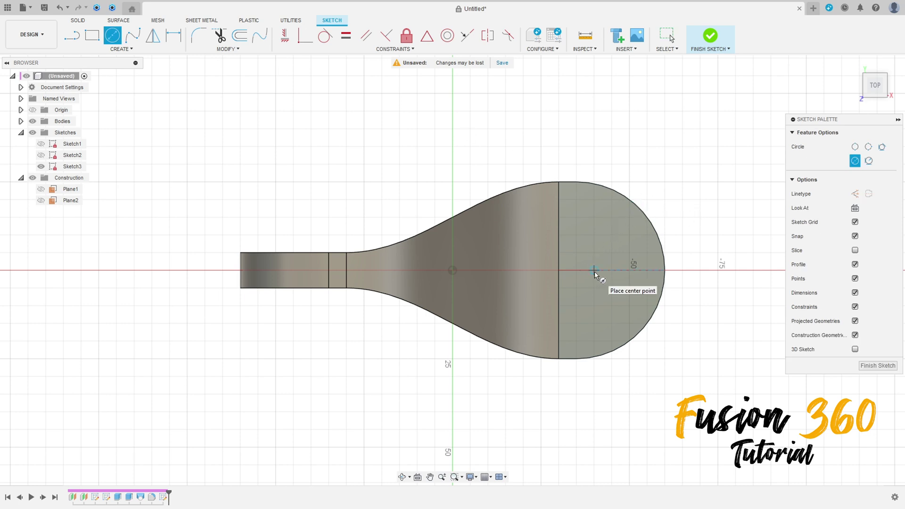
pyautogui.click(594, 270)
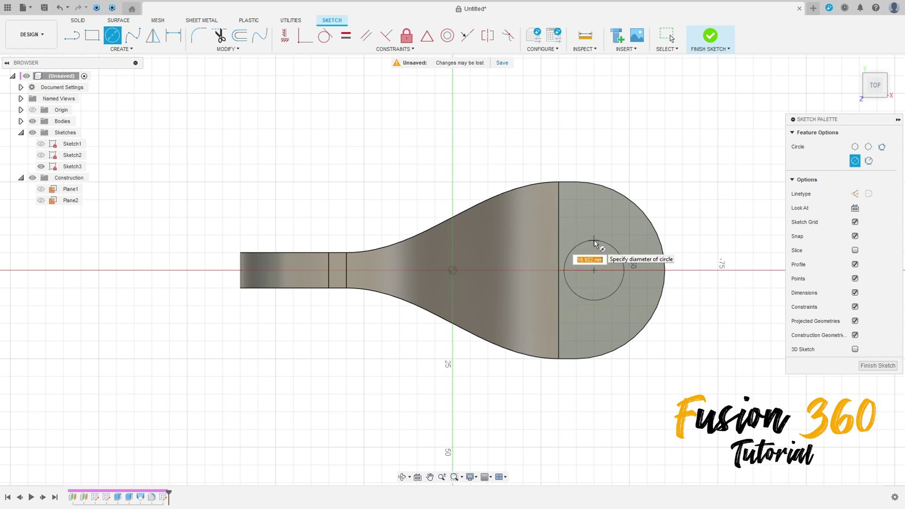
pyautogui.write('25')
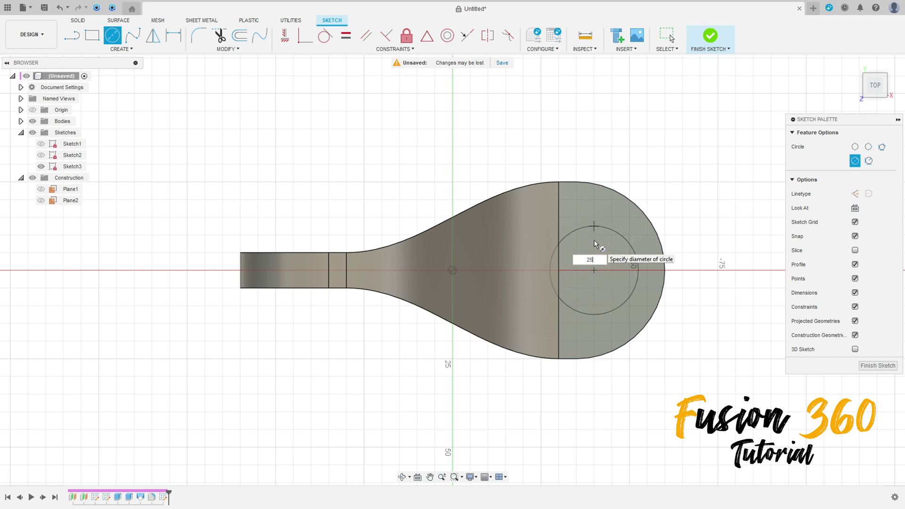
pyautogui.press('Return')
pyautogui.press('Escape')
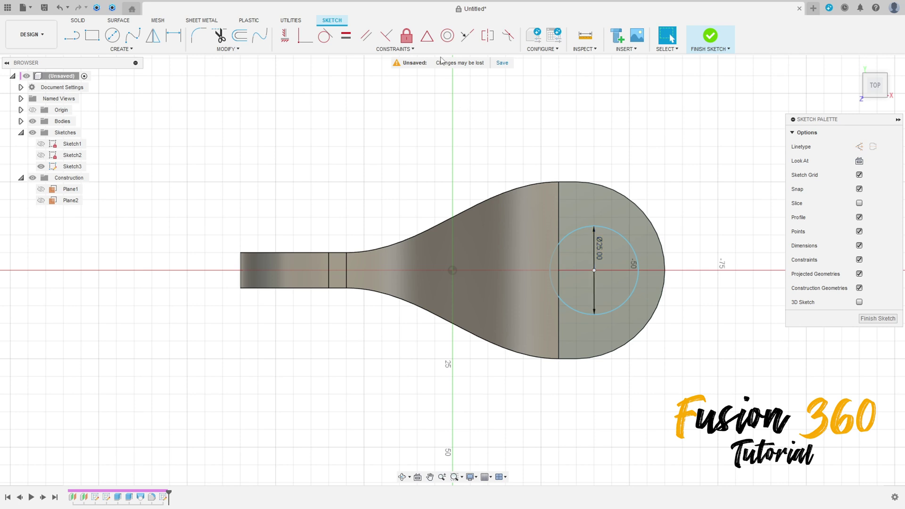
# - Make the circle concentric with the end's outer arc and finish the sketch
pyautogui.click(448, 37)
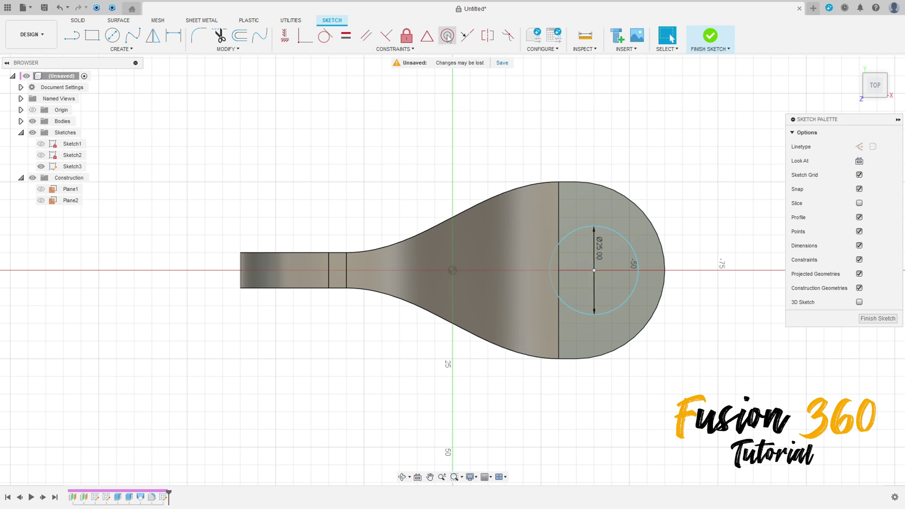
pyautogui.click(612, 229)
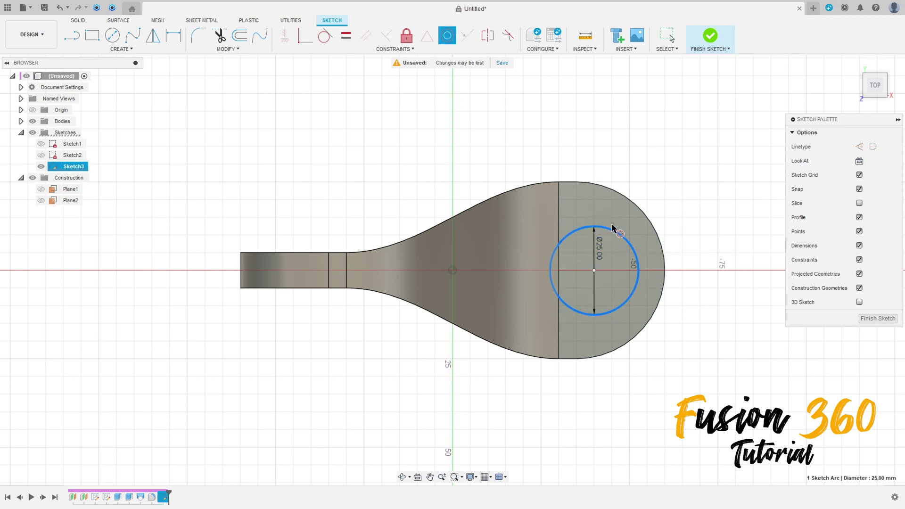
pyautogui.click(642, 211)
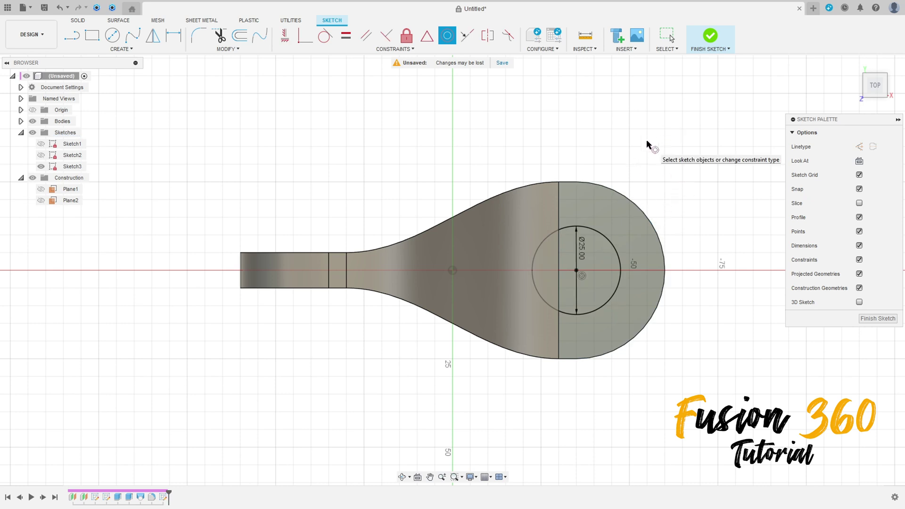
pyautogui.click(709, 35)
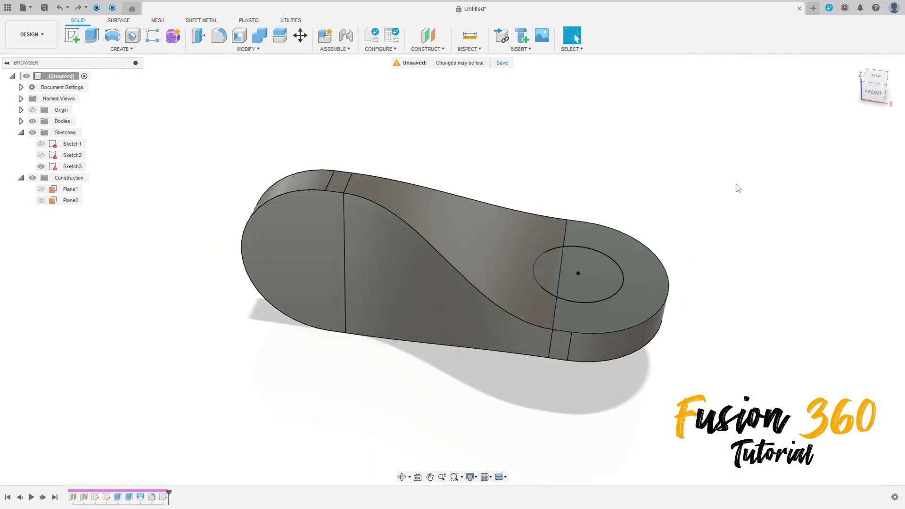
# - Extrude both circle halves as a Cut, 5 mm into the body
pyautogui.click(92, 35)
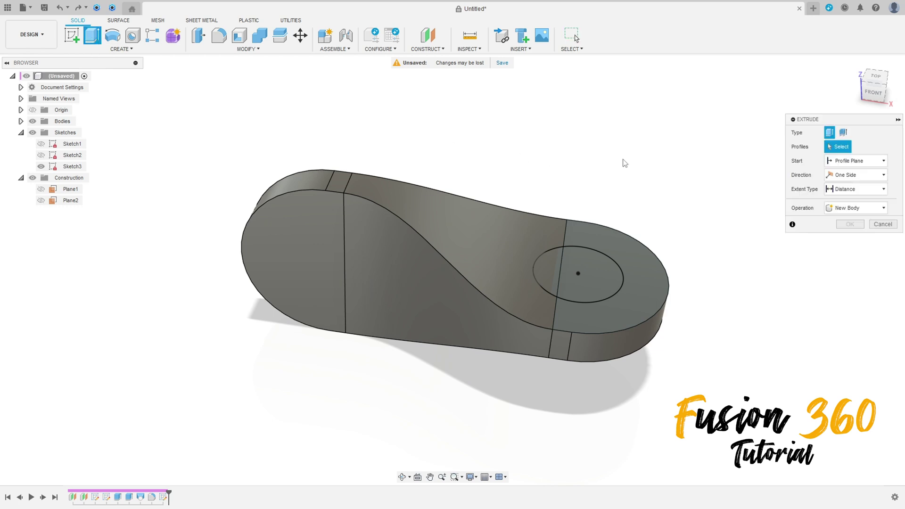
pyautogui.click(579, 280)
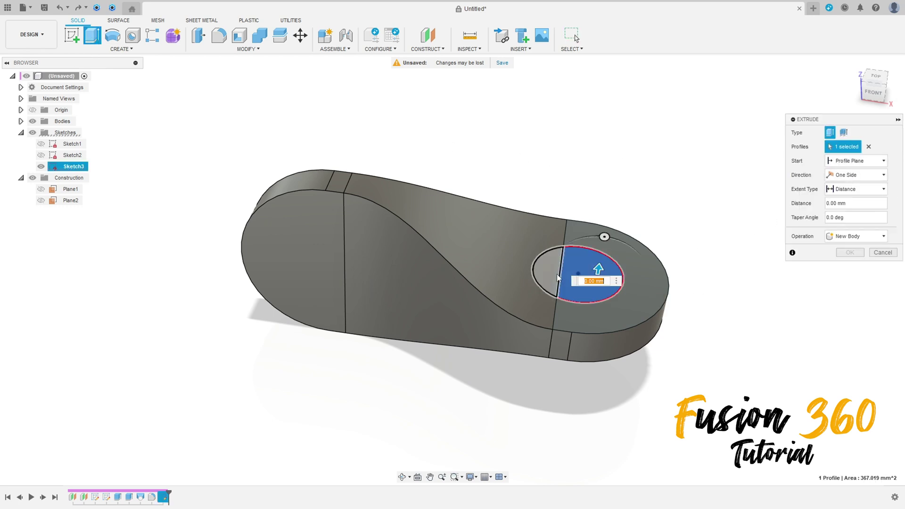
pyautogui.click(556, 277)
pyautogui.click(856, 236)
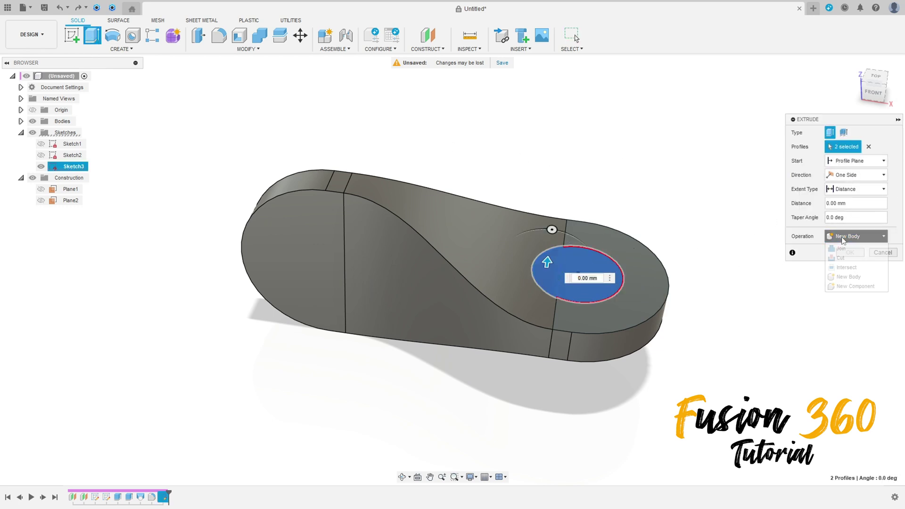
pyautogui.click(840, 257)
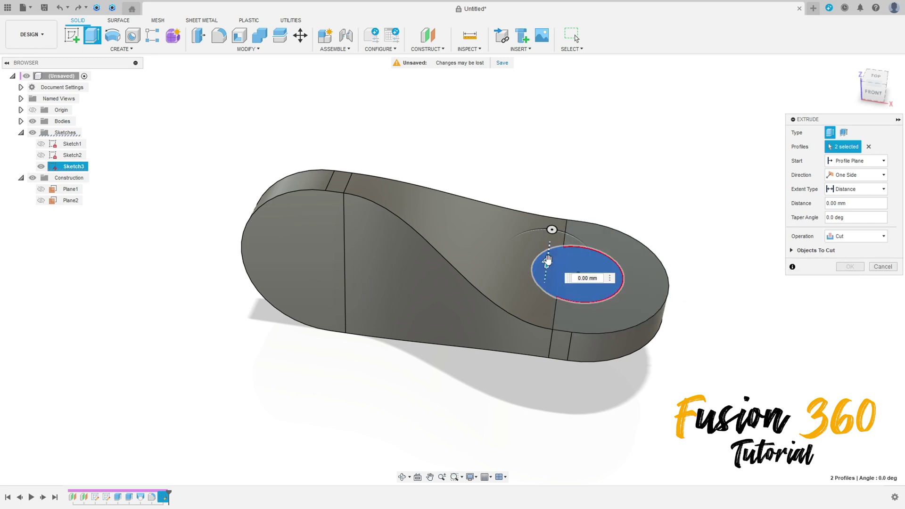
pyautogui.moveTo(546, 262)
pyautogui.mouseDown()
pyautogui.moveTo(544, 241)
pyautogui.moveTo(548, 264)
pyautogui.mouseUp()
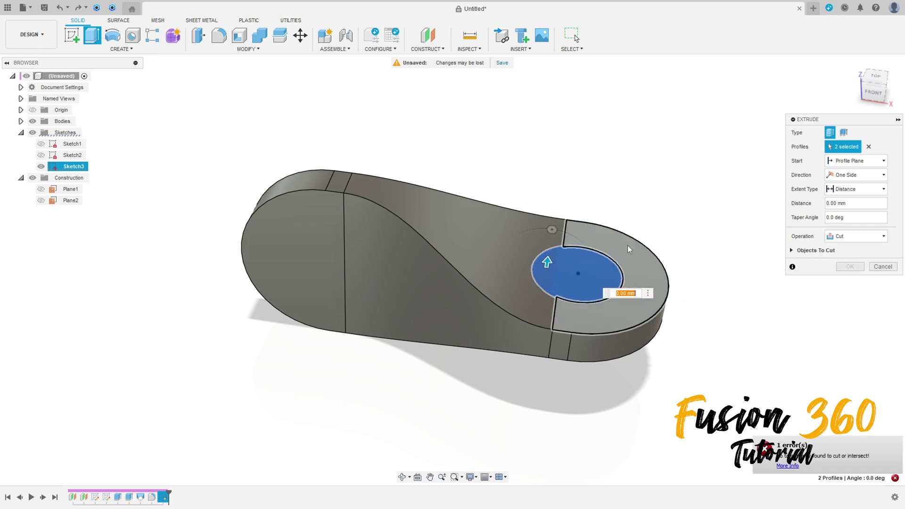
pyautogui.keyDown('shift'); pyautogui.moveTo(589, 231); pyautogui.dragTo(697, 209, button='middle'); pyautogui.keyUp('shift')
pyautogui.click(791, 250)
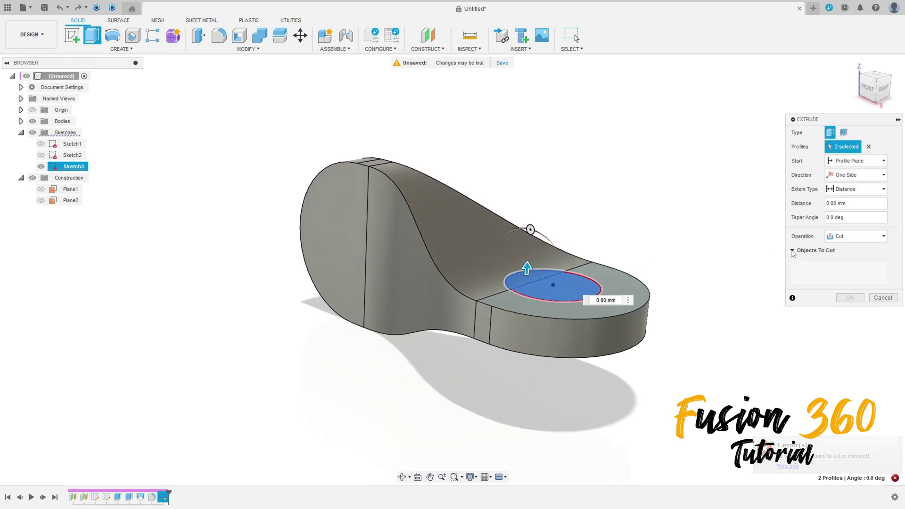
pyautogui.moveTo(526, 267); pyautogui.dragTo(520, 311)
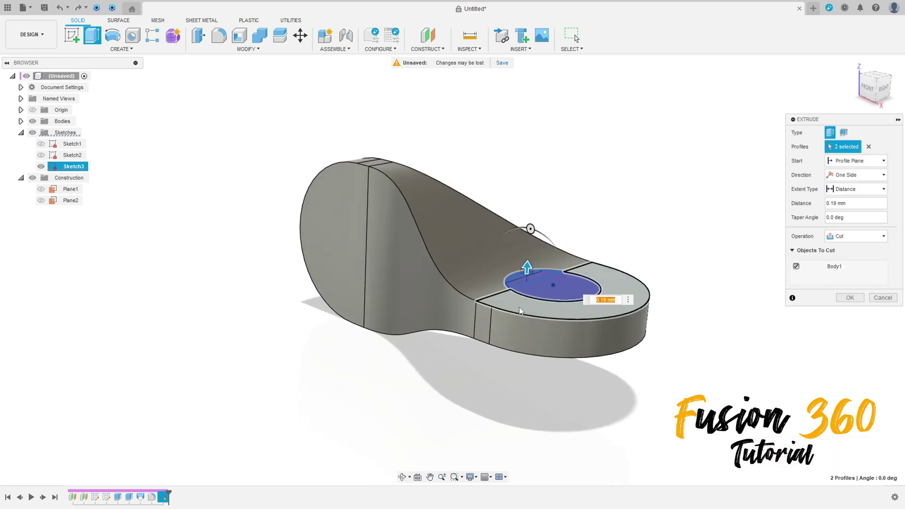
pyautogui.moveTo(526, 267); pyautogui.dragTo(528, 250)
# - Switch the cut to Two Sides with the second side at 20 mm and confirm the hole
pyautogui.click(864, 177)
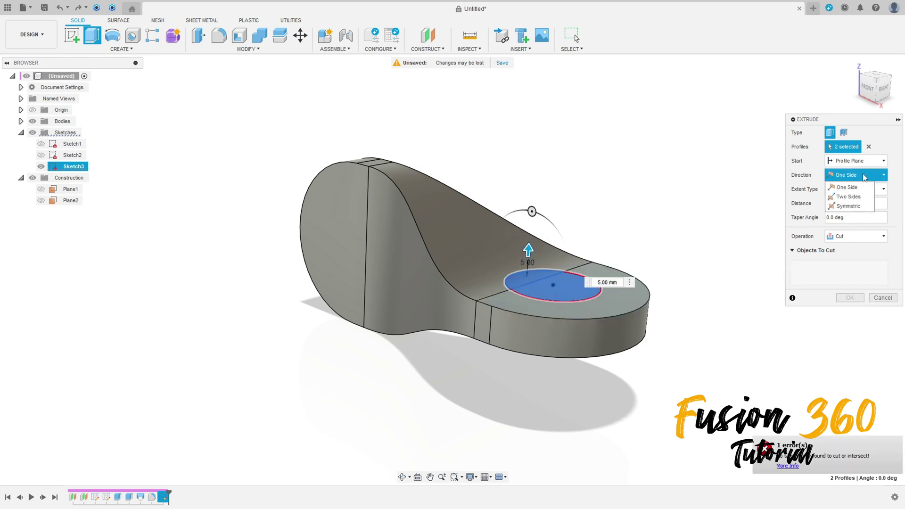
pyautogui.click(848, 191)
pyautogui.moveTo(526, 284); pyautogui.dragTo(520, 356)
pyautogui.keyDown('shift'); pyautogui.moveTo(520, 356); pyautogui.dragTo(690, 328, button='middle'); pyautogui.keyUp('shift')
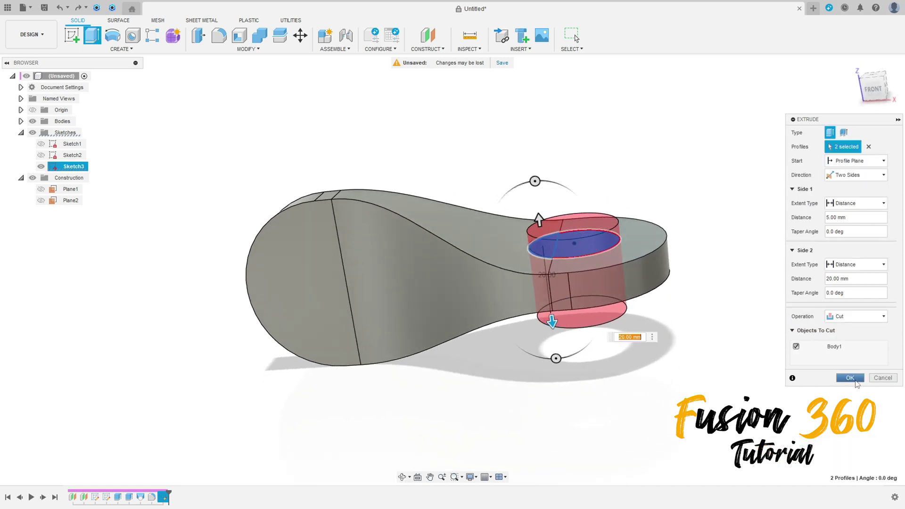
pyautogui.click(849, 378)
pyautogui.keyDown('shift'); pyautogui.moveTo(662, 298); pyautogui.dragTo(691, 280, button='middle'); pyautogui.keyUp('shift')
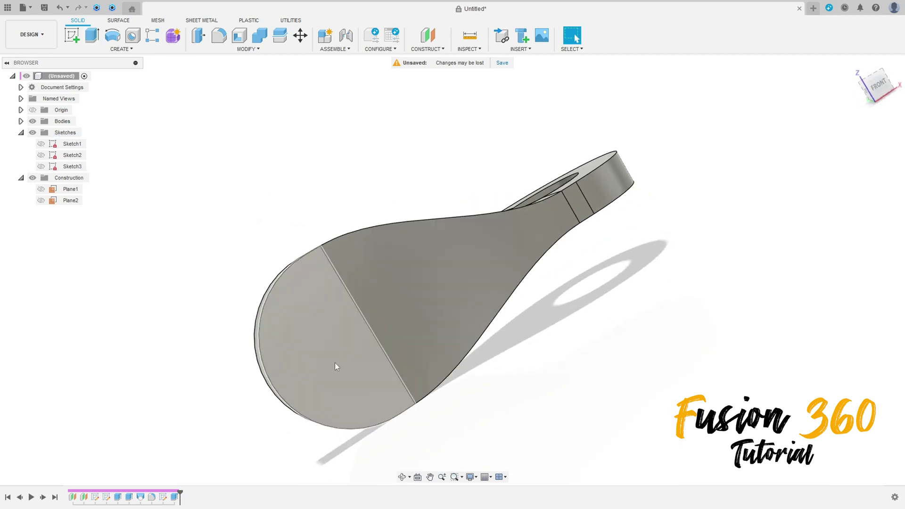
# - Sketch a 25 mm diameter circle on the other rounded end's face and finish the sketch
pyautogui.click(72, 34)
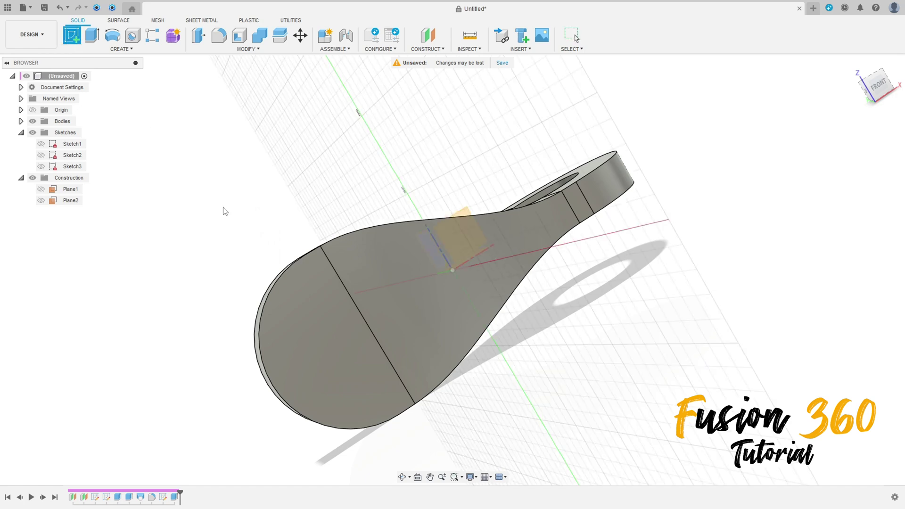
pyautogui.click(301, 330)
pyautogui.click(112, 35)
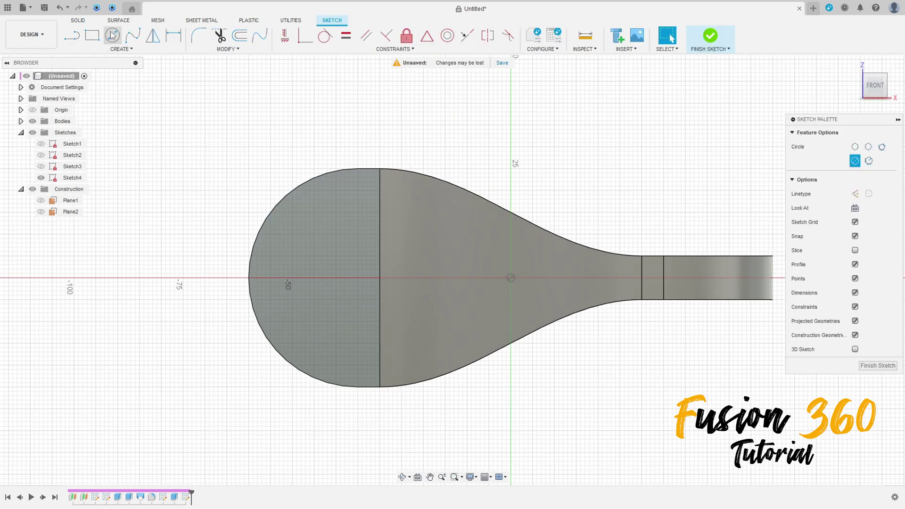
pyautogui.click(358, 278)
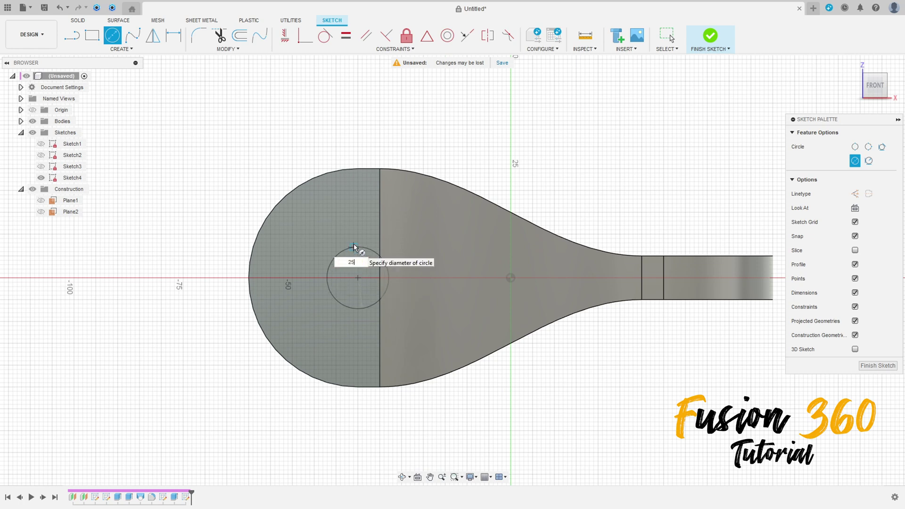
pyautogui.write('25')
pyautogui.press('Return')
pyautogui.press('Escape')
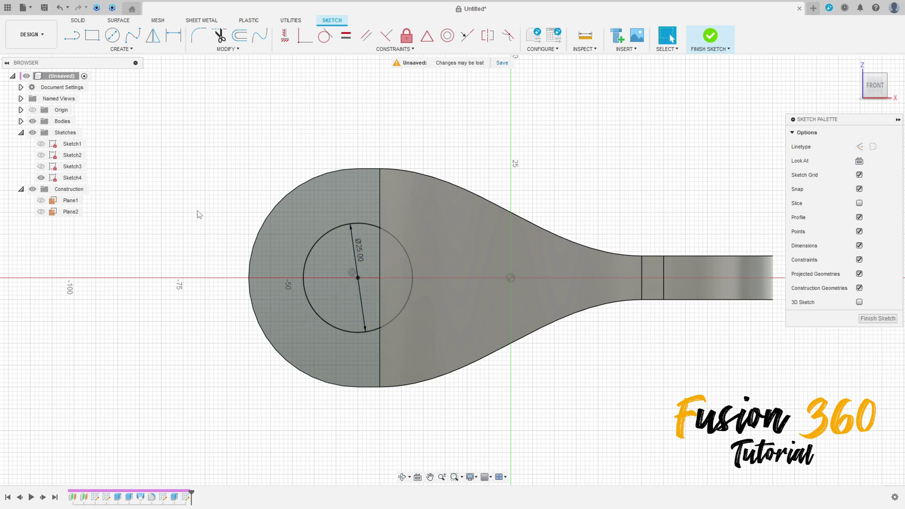
pyautogui.click(721, 40)
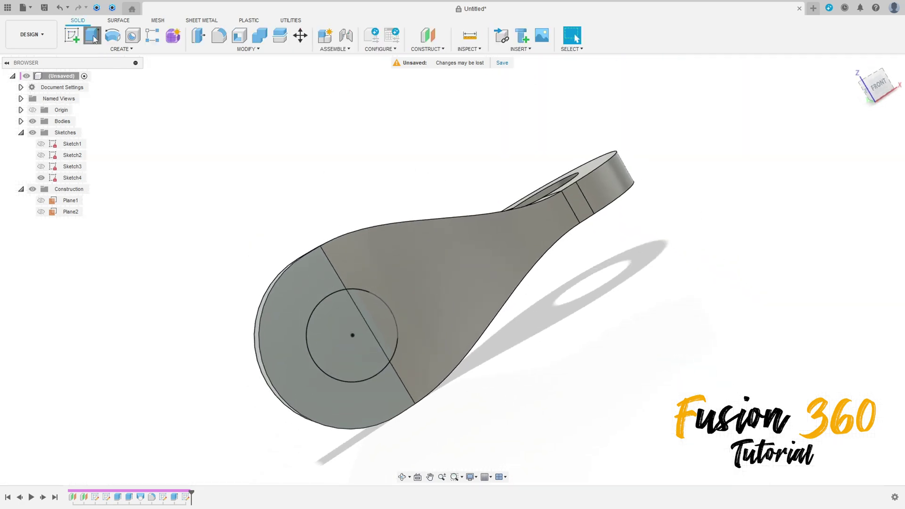
# - Select both halves of the new circle and set the extrude operation to Cut
pyautogui.click(93, 38)
pyautogui.click(321, 323)
pyautogui.click(375, 312)
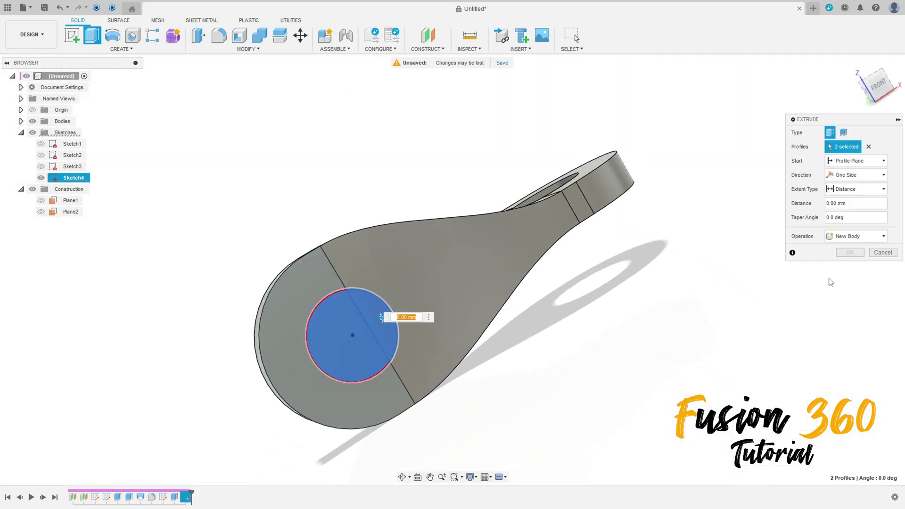
pyautogui.click(854, 236)
pyautogui.click(848, 260)
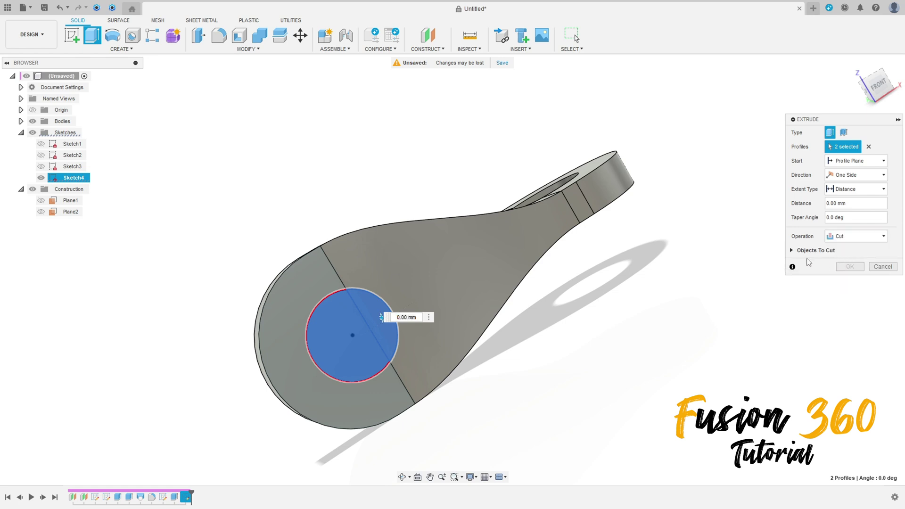
pyautogui.click(792, 251)
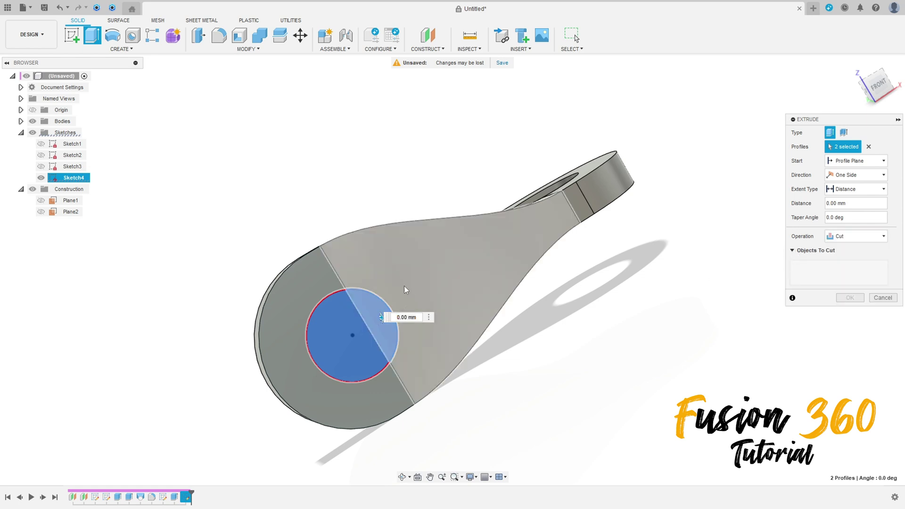
pyautogui.moveTo(382, 317); pyautogui.dragTo(383, 315)
pyautogui.keyDown('shift'); pyautogui.moveTo(590, 282); pyautogui.dragTo(810, 230, button='middle'); pyautogui.keyUp('shift')
# - Make the cut Two Sides at 5 mm and 20 mm and confirm the second hole
pyautogui.click(855, 175)
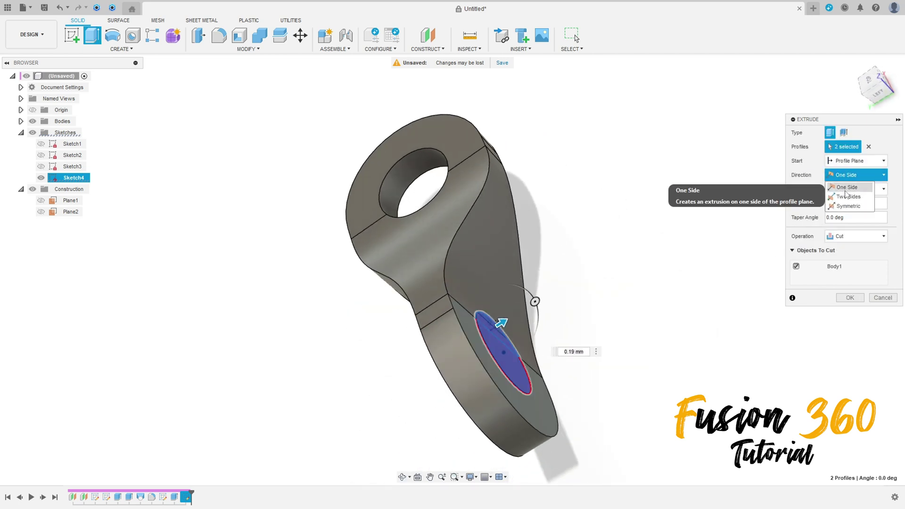
pyautogui.click(849, 197)
pyautogui.moveTo(503, 320); pyautogui.dragTo(414, 372)
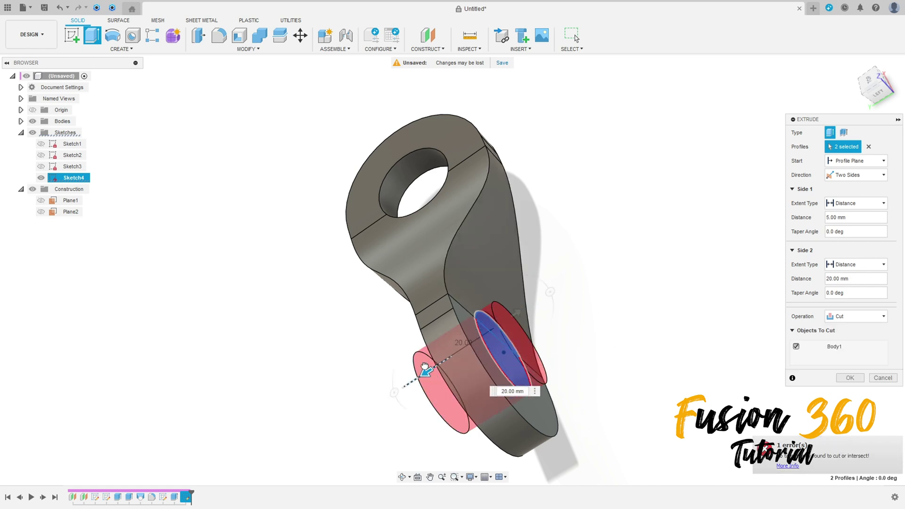
pyautogui.keyDown('shift'); pyautogui.moveTo(414, 372); pyautogui.dragTo(483, 330, button='middle'); pyautogui.keyUp('shift')
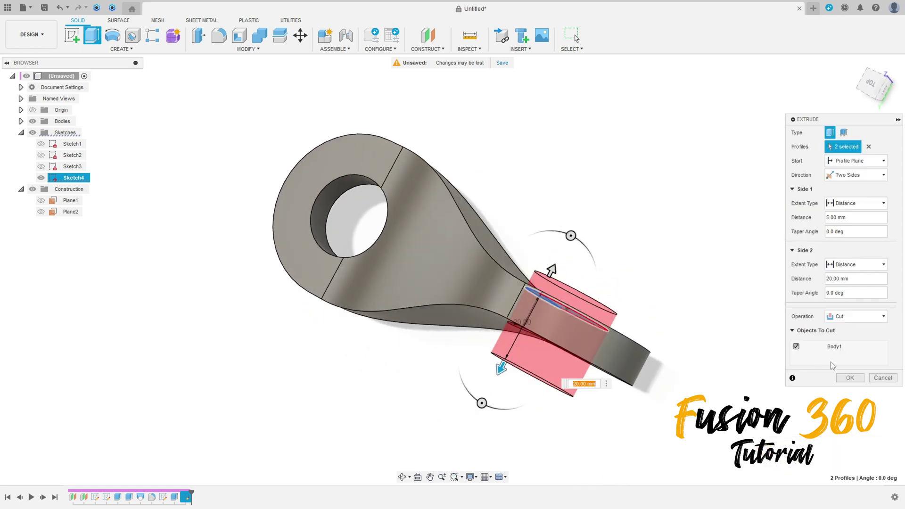
pyautogui.click(848, 379)
pyautogui.keyDown('shift'); pyautogui.moveTo(680, 365); pyautogui.dragTo(249, 266, button='middle'); pyautogui.keyUp('shift')
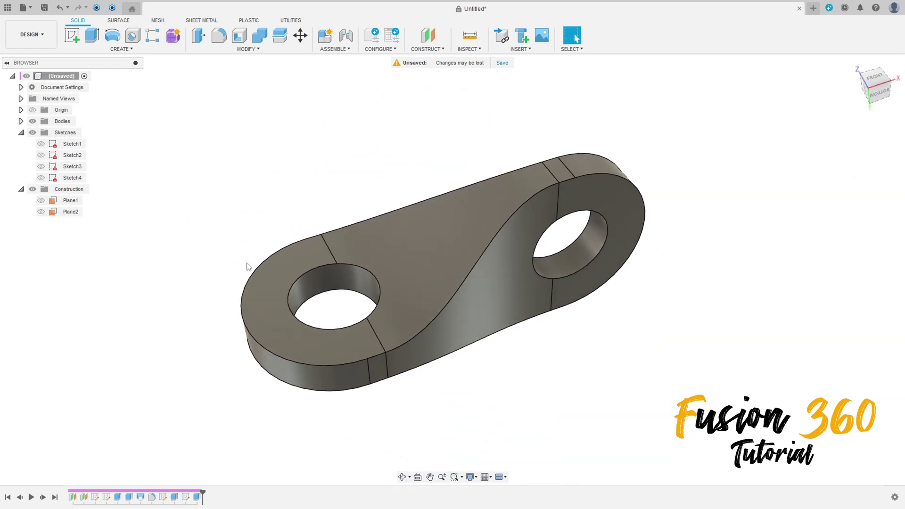
# - Window-select the whole link arm and chamfer all its edges at 2 mm
pyautogui.keyDown('shift'); pyautogui.moveTo(748, 274); pyautogui.dragTo(708, 257, button='middle'); pyautogui.keyUp('shift')
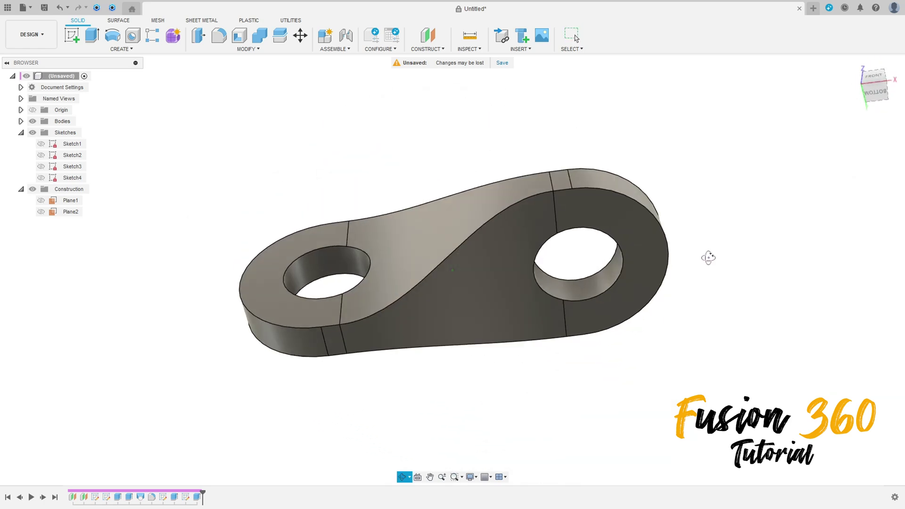
pyautogui.moveTo(367, 332); pyautogui.dragTo(760, 406)
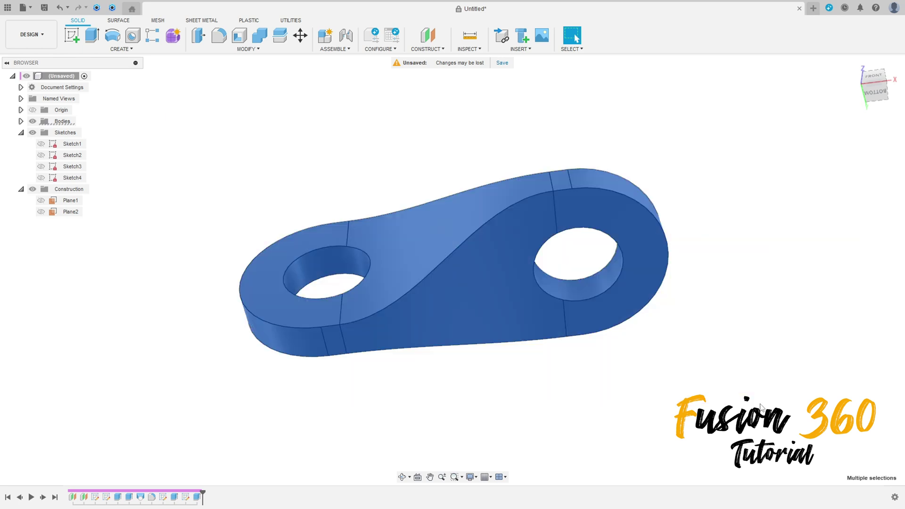
pyautogui.click(247, 48)
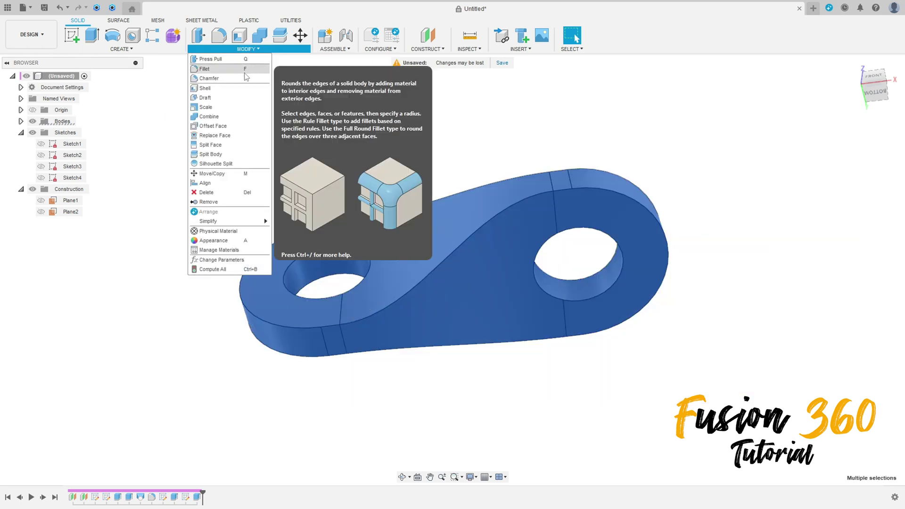
pyautogui.click(228, 79)
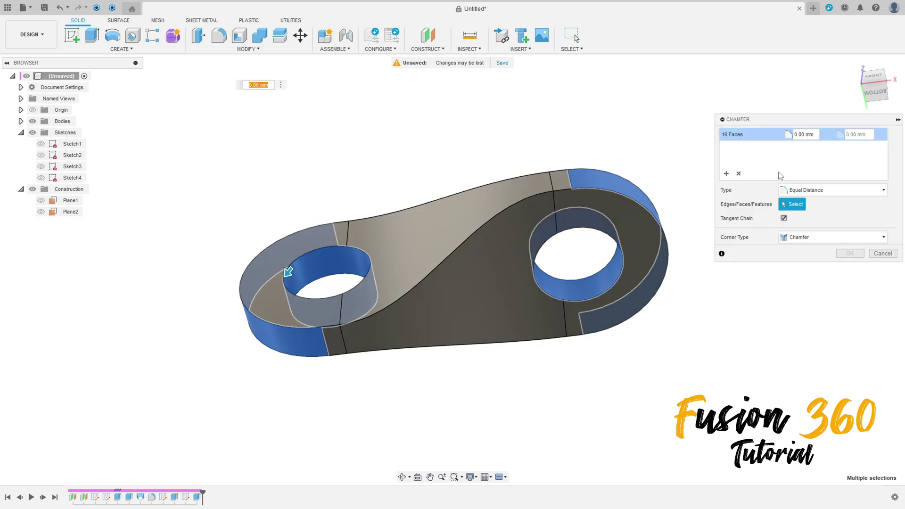
pyautogui.click(796, 135)
pyautogui.write('2')
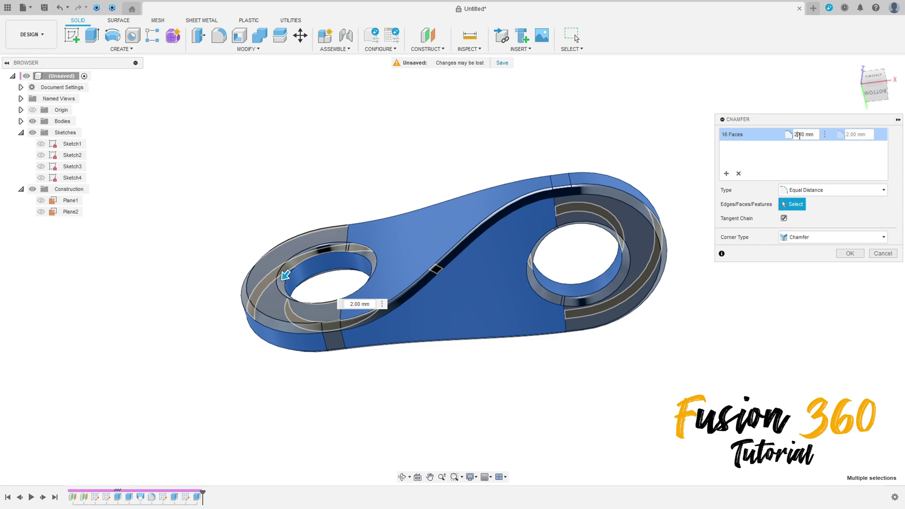
pyautogui.press('Return')
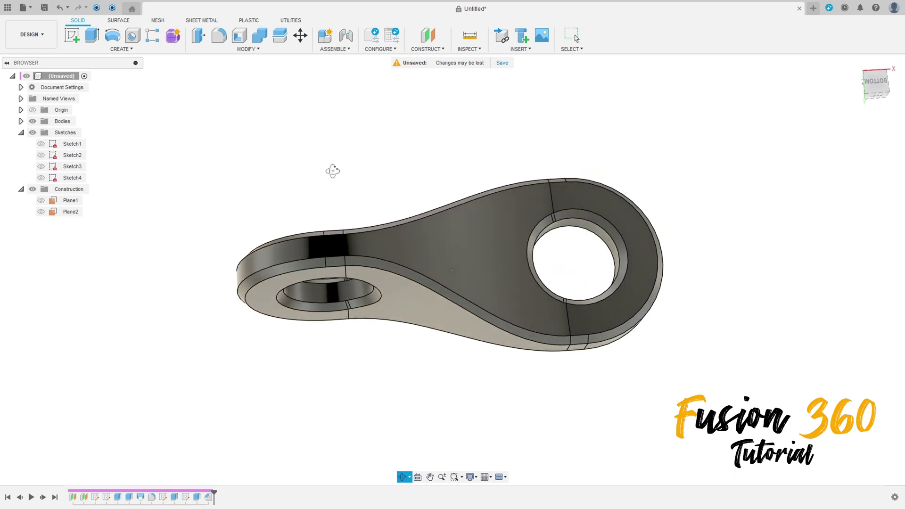